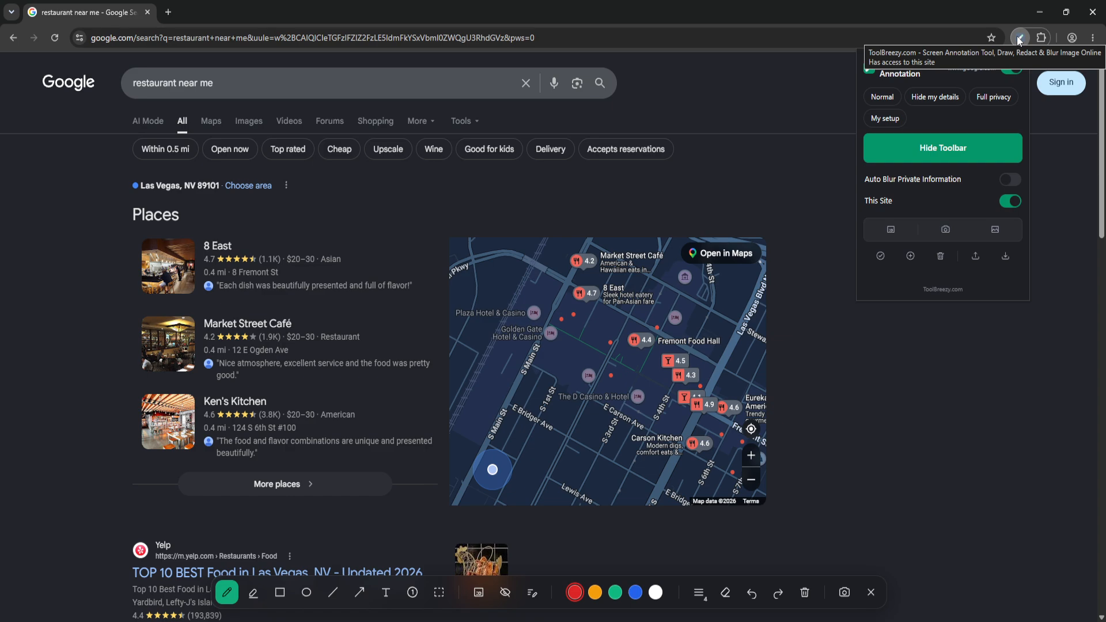
# - Hide the annotation toolbar, then show it again from the extension popup
pyautogui.click(990, 150)
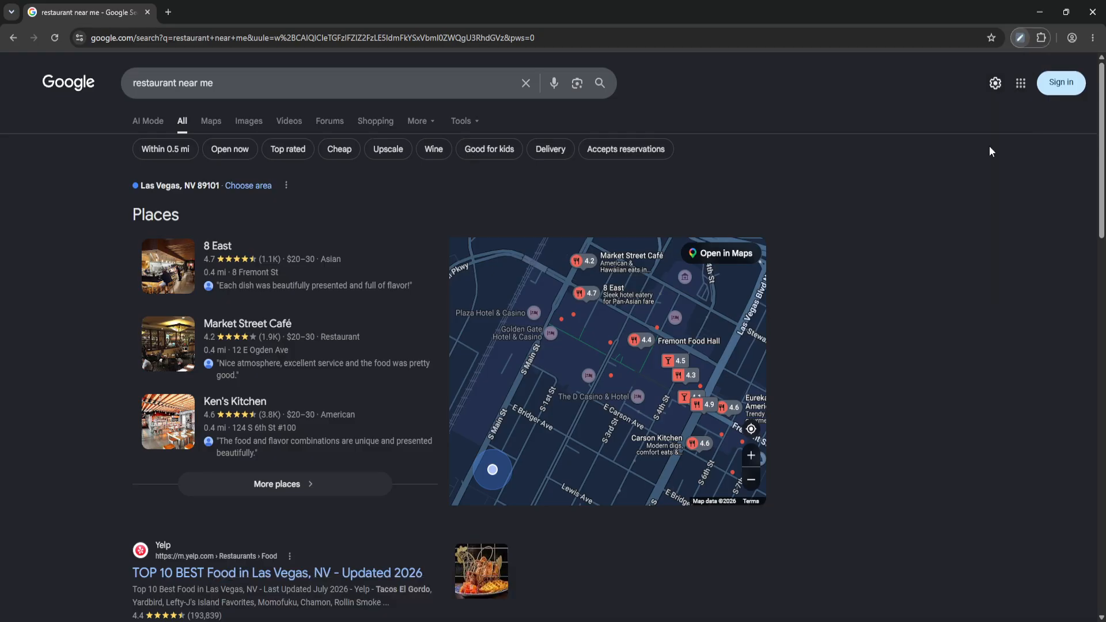
pyautogui.click(1016, 38)
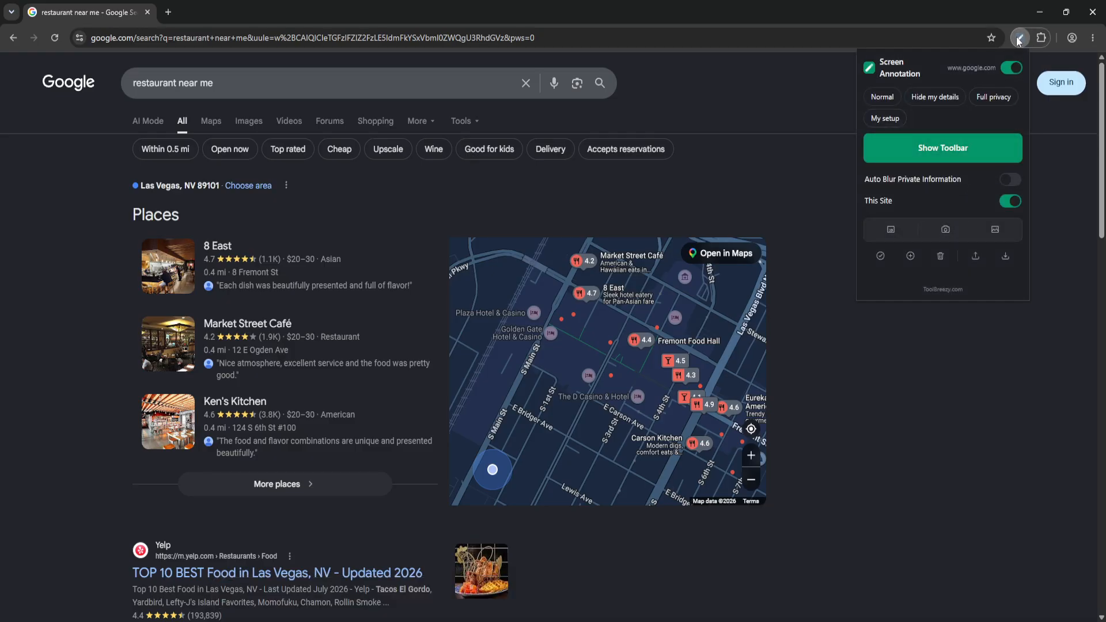
pyautogui.click(934, 151)
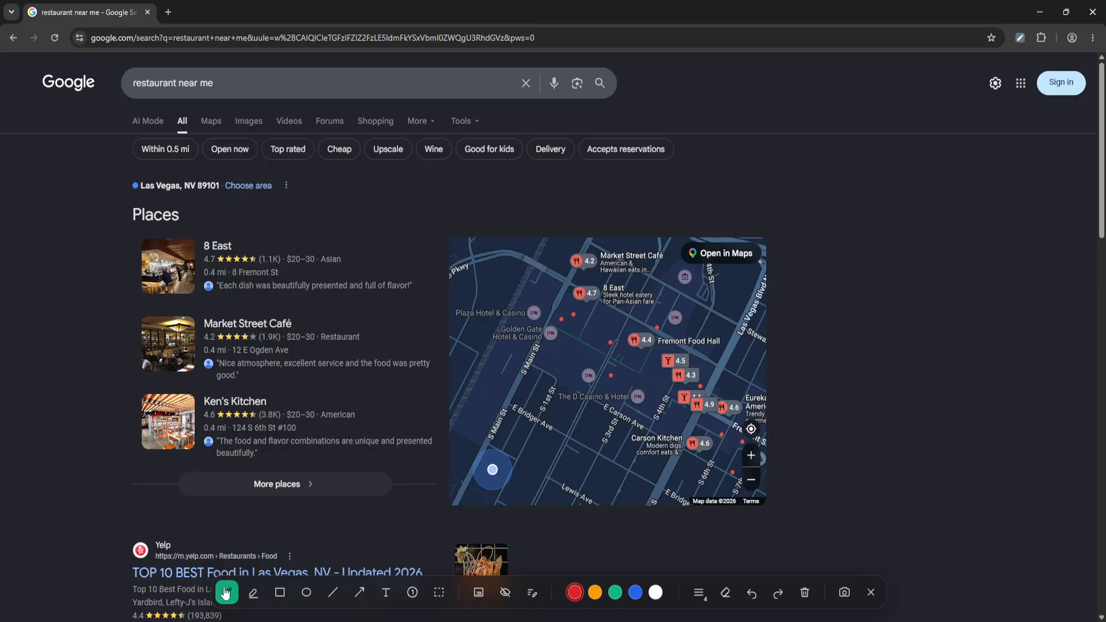
# - Draw a red pen scribble down the left margin and a highlighter stroke above the Yelp result
pyautogui.moveTo(17, 291)
pyautogui.mouseDown()
pyautogui.moveTo(77, 219)
pyautogui.moveTo(87, 292)
pyautogui.moveTo(34, 409)
pyautogui.moveTo(38, 463)
pyautogui.mouseUp()
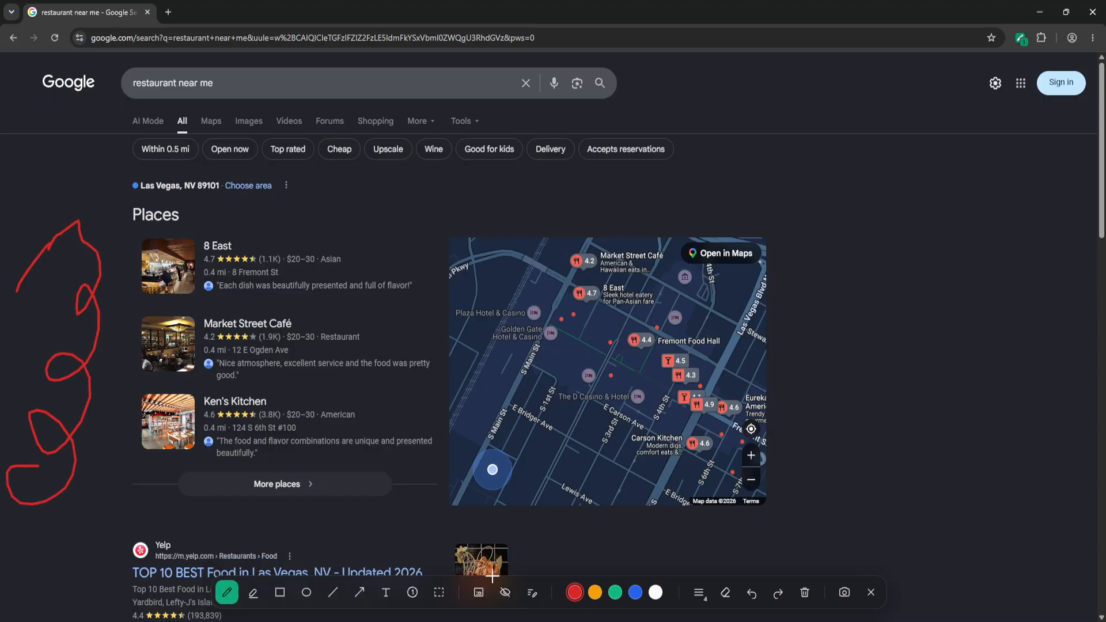
pyautogui.click(253, 592)
pyautogui.moveTo(57, 543); pyautogui.dragTo(184, 526)
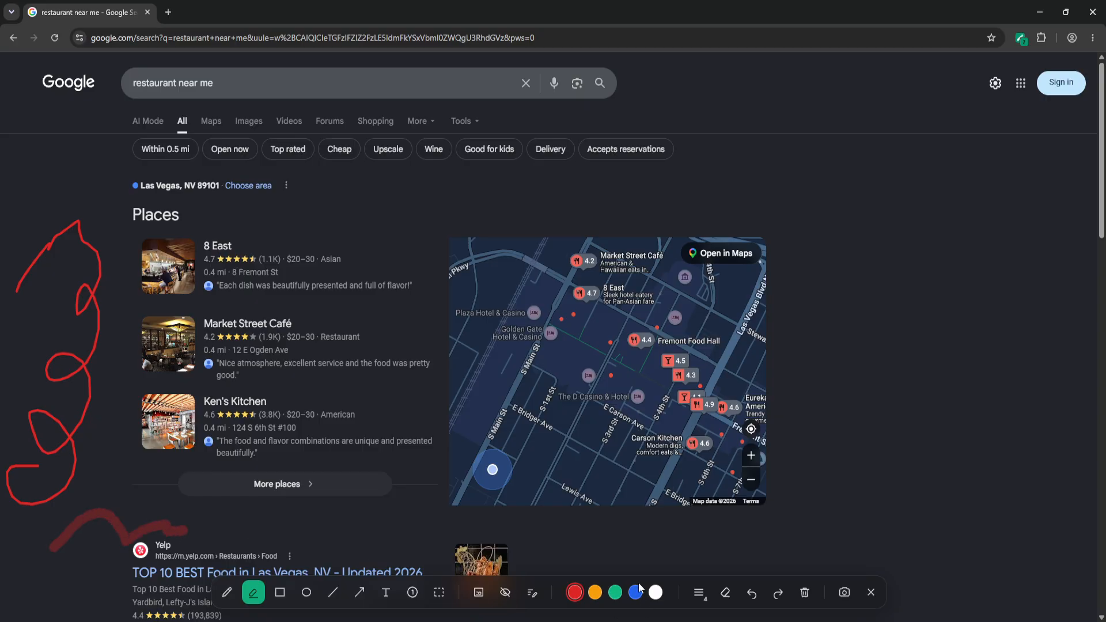
# - Set the stroke width to 14 and draw a broad highlighter loop across the map
pyautogui.click(700, 593)
pyautogui.click(703, 562)
pyautogui.moveTo(706, 521)
pyautogui.mouseDown()
pyautogui.moveTo(786, 493)
pyautogui.moveTo(648, 379)
pyautogui.moveTo(378, 506)
pyautogui.moveTo(706, 524)
pyautogui.mouseUp()
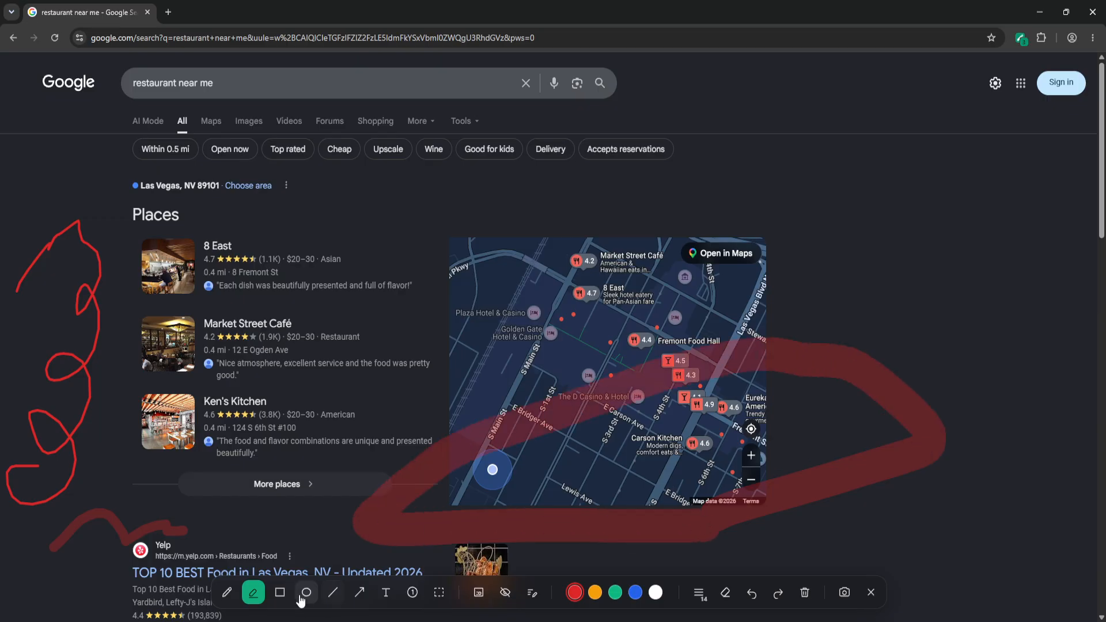
# - Draw a red rectangle over the top of the map and an ellipse around the Market Street Café listing
pyautogui.click(280, 592)
pyautogui.moveTo(472, 148)
pyautogui.mouseDown()
pyautogui.moveTo(716, 301)
pyautogui.moveTo(823, 306)
pyautogui.mouseUp()
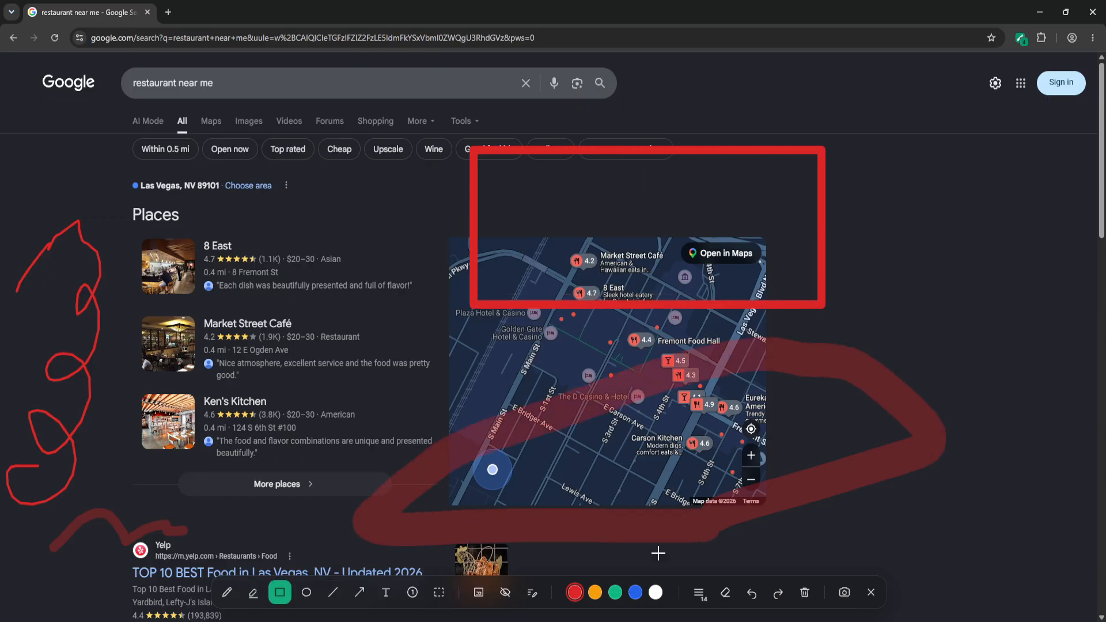
pyautogui.click(307, 598)
pyautogui.moveTo(116, 308)
pyautogui.mouseDown()
pyautogui.moveTo(310, 390)
pyautogui.moveTo(432, 392)
pyautogui.mouseUp()
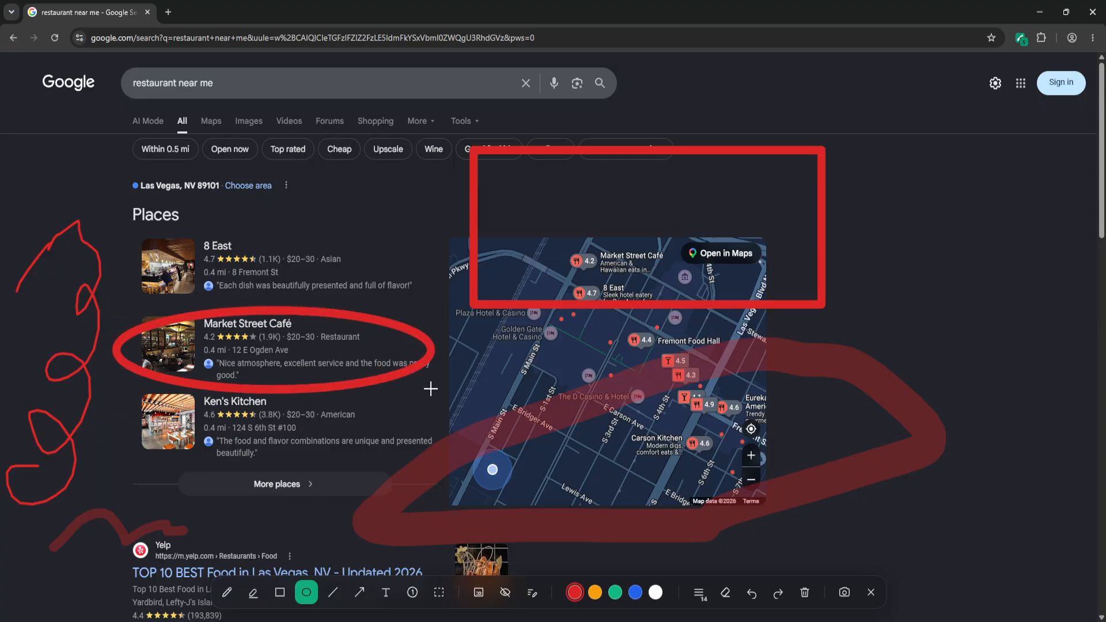
# - Draw a straight line beneath the map, then at stroke width 4 an arrow pointing left into the map
pyautogui.click(333, 592)
pyautogui.moveTo(956, 517); pyautogui.dragTo(596, 576)
pyautogui.click(699, 592)
pyautogui.click(698, 525)
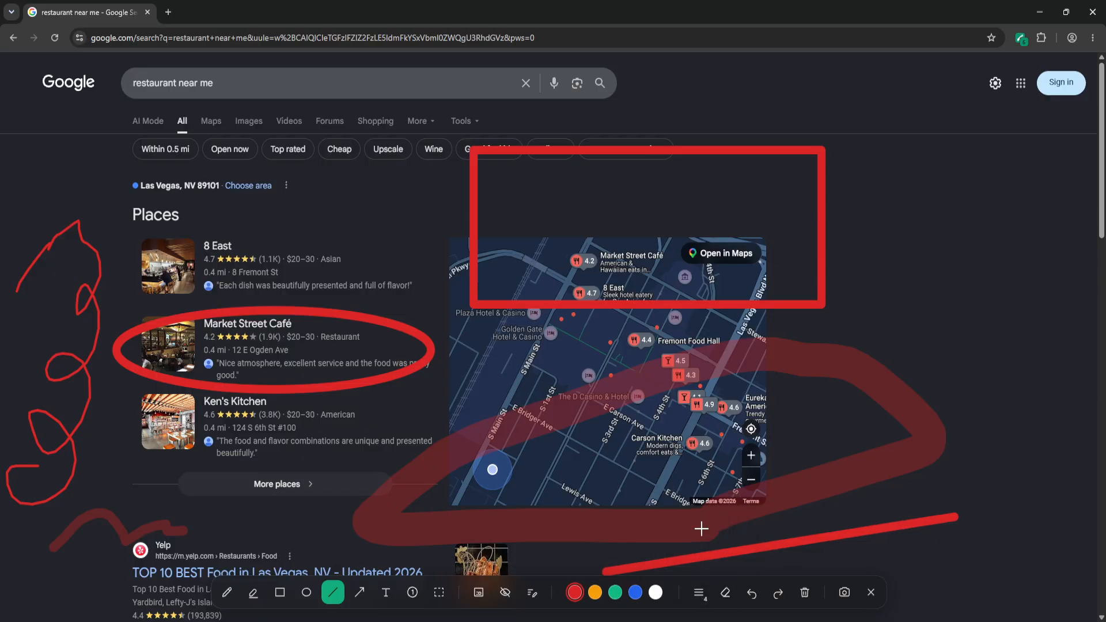
pyautogui.click(360, 592)
pyautogui.moveTo(954, 329); pyautogui.dragTo(683, 319)
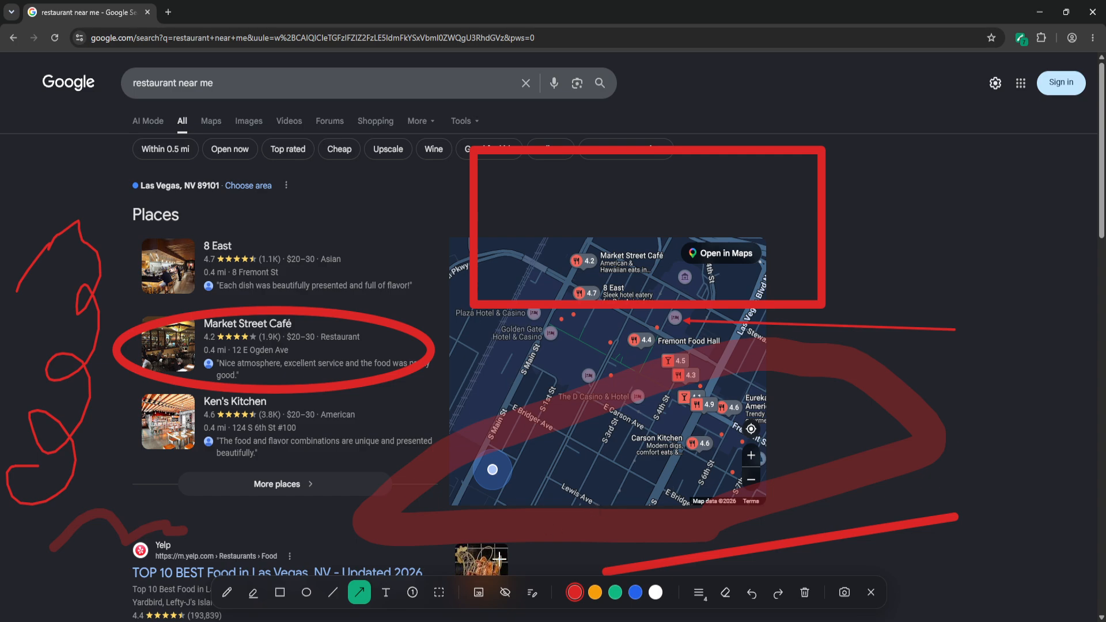
# - Add the text annotation "Hello" beside the Ken's Kitchen listing
pyautogui.click(386, 592)
pyautogui.click(363, 424)
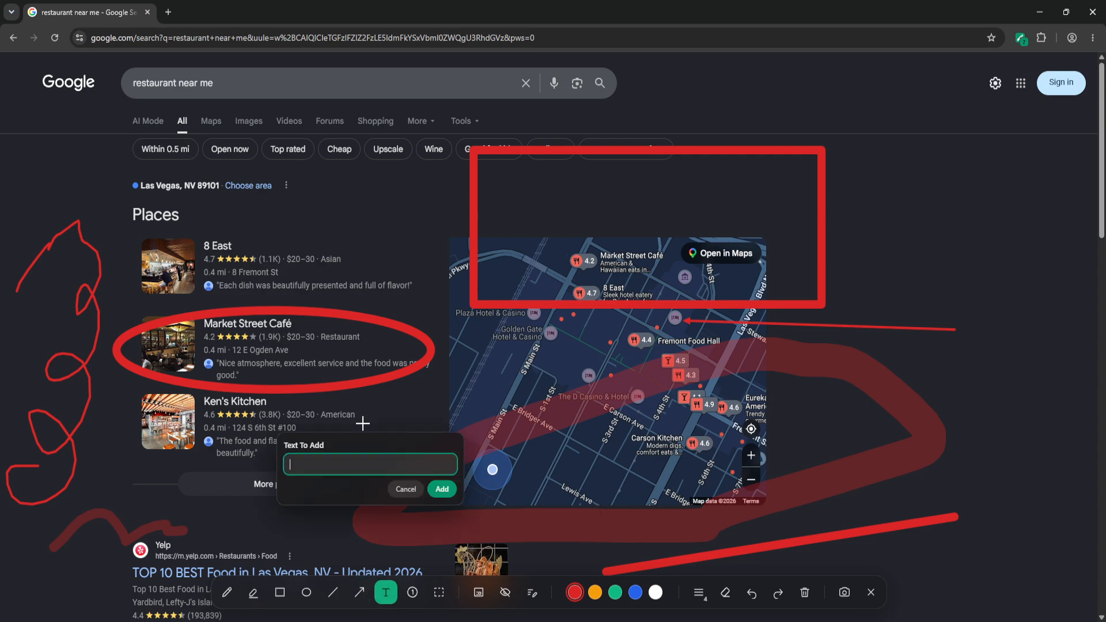
pyautogui.write('Hello')
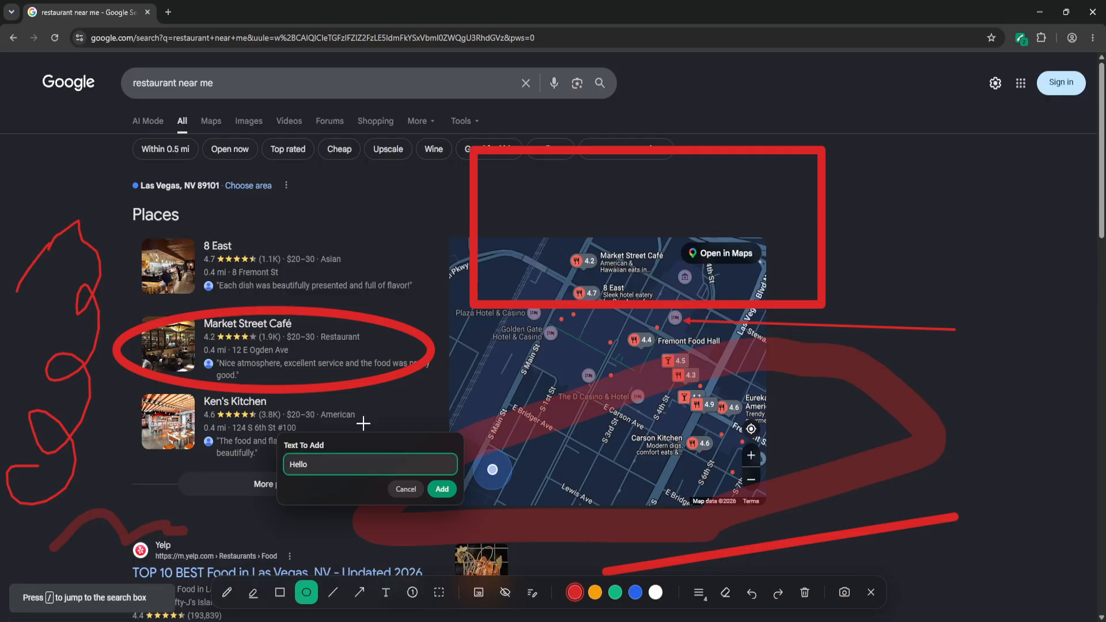
pyautogui.click(441, 489)
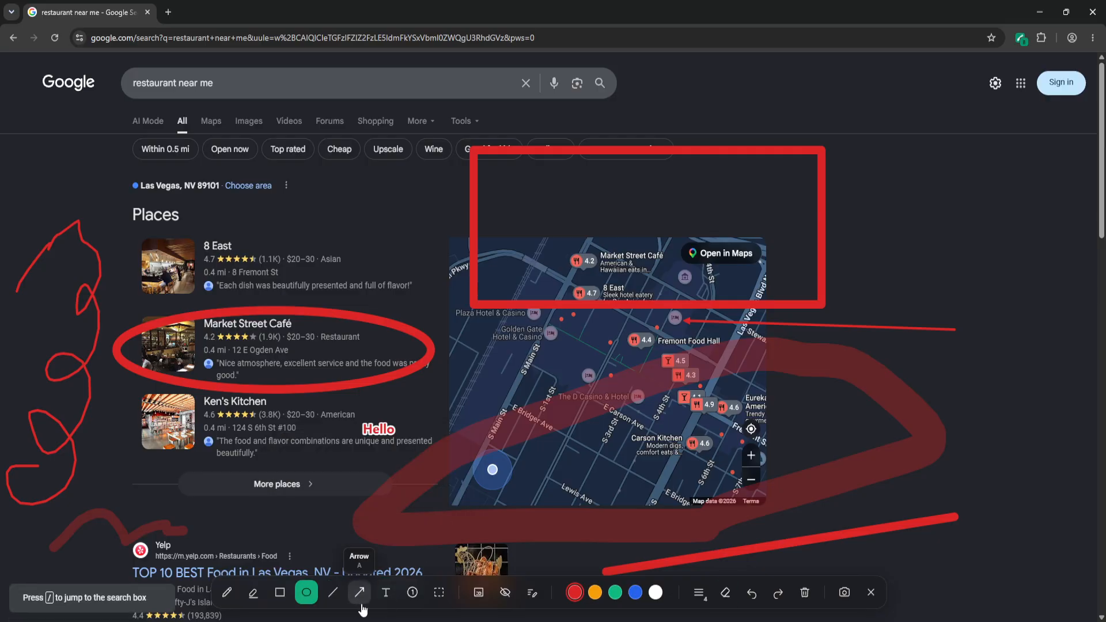
# - Place numbered markers 1 to 5 on the filter chips, location line, 8 East listing, map and More places button
pyautogui.click(413, 592)
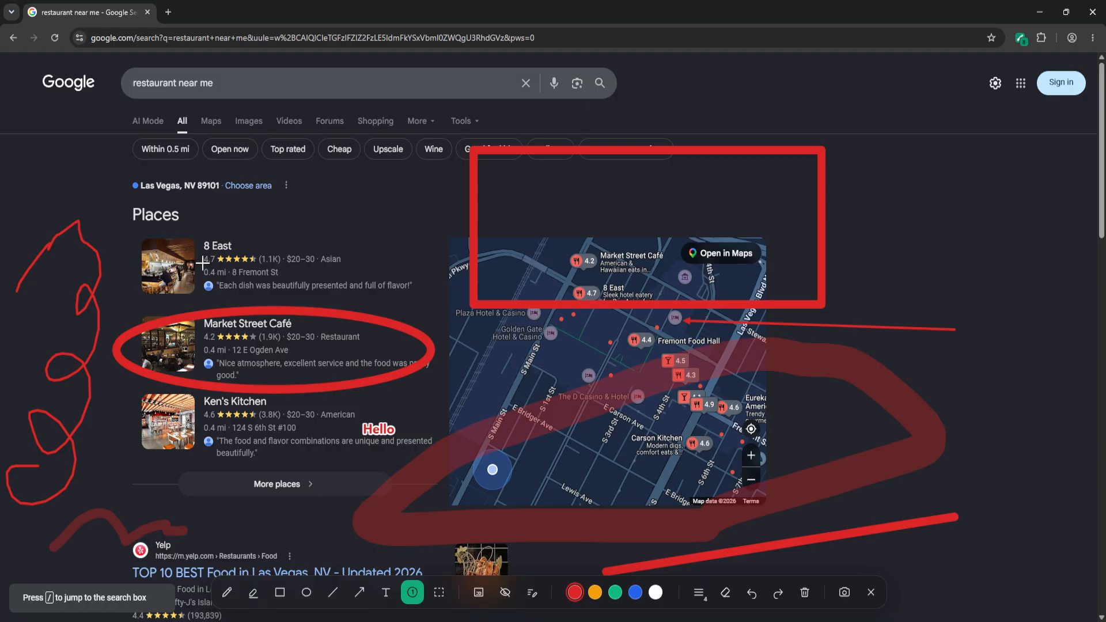
pyautogui.click(123, 144)
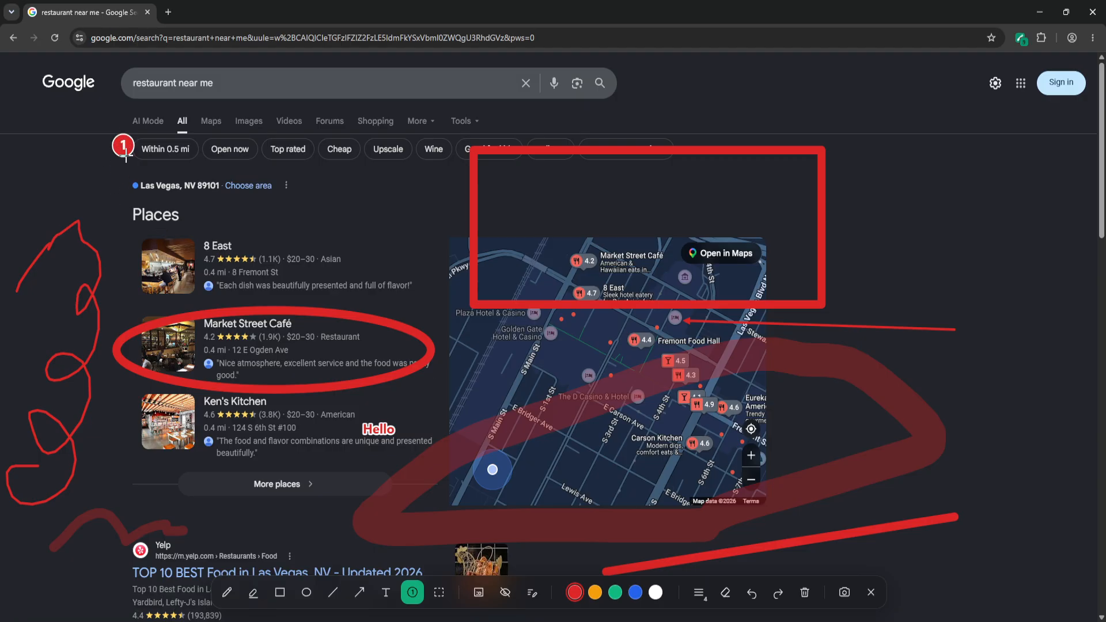
pyautogui.click(122, 192)
pyautogui.click(320, 245)
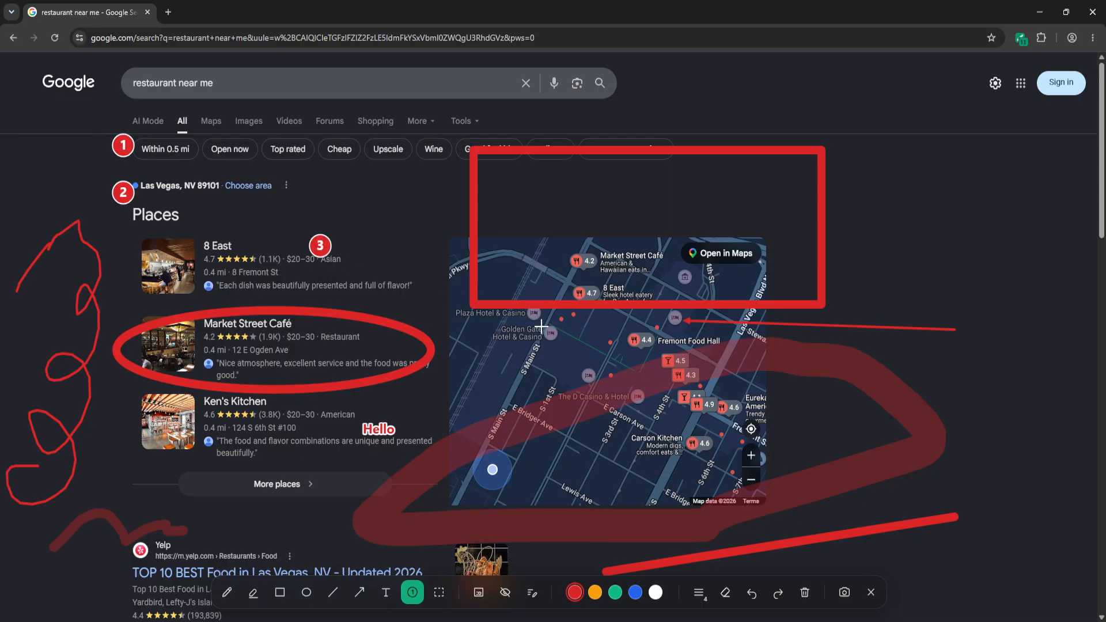
pyautogui.click(547, 339)
pyautogui.click(266, 484)
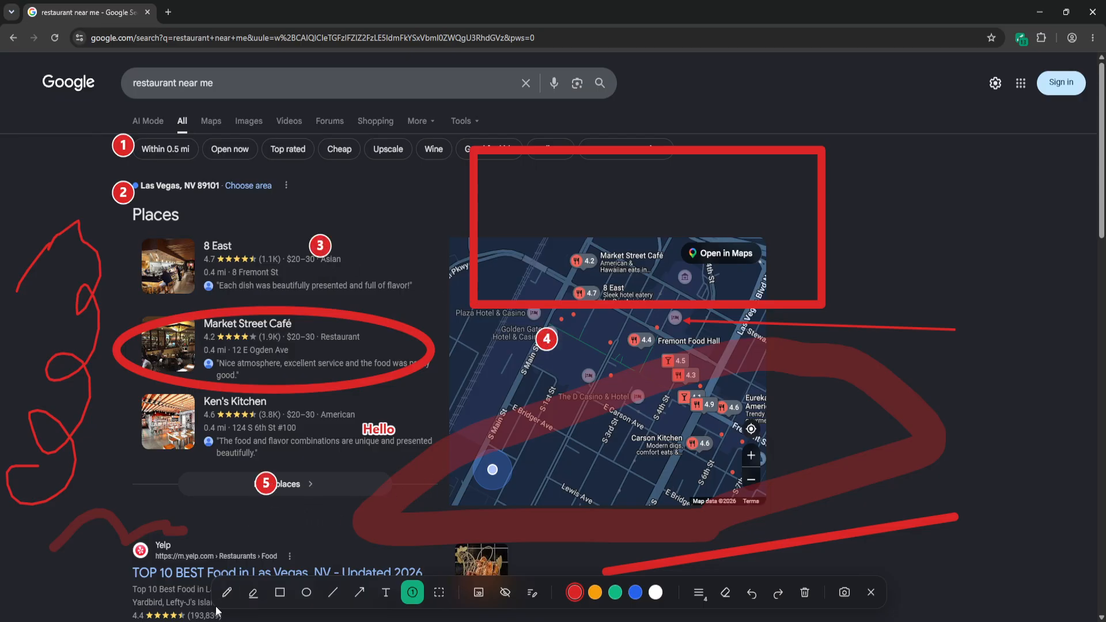
# - Clear all annotations and blur the 8 East listing with the area blur tool
pyautogui.click(804, 593)
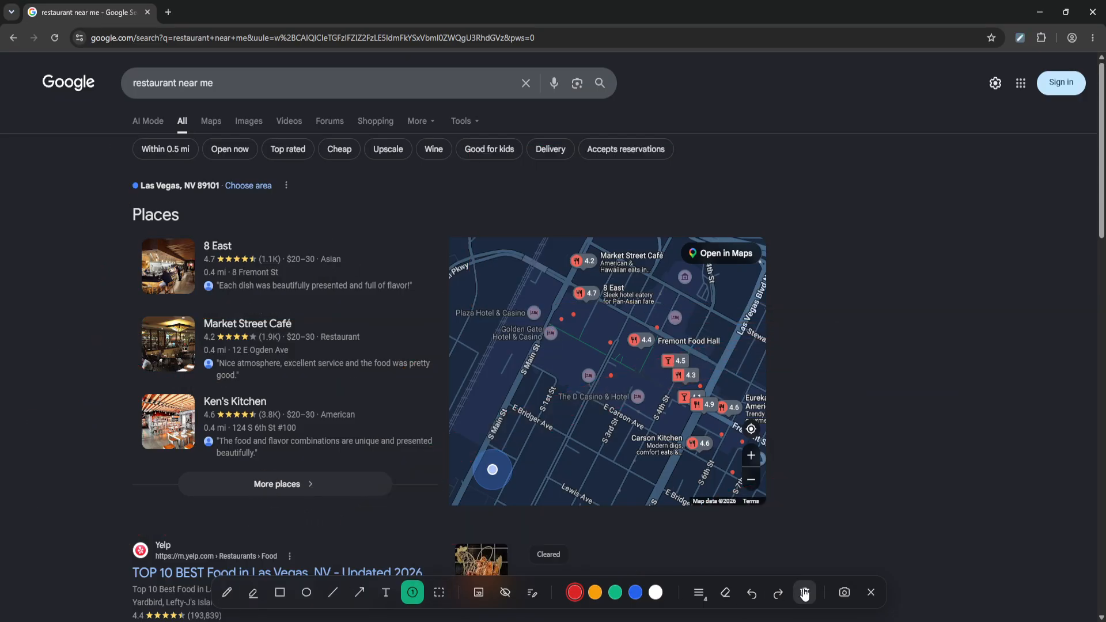
pyautogui.click(440, 593)
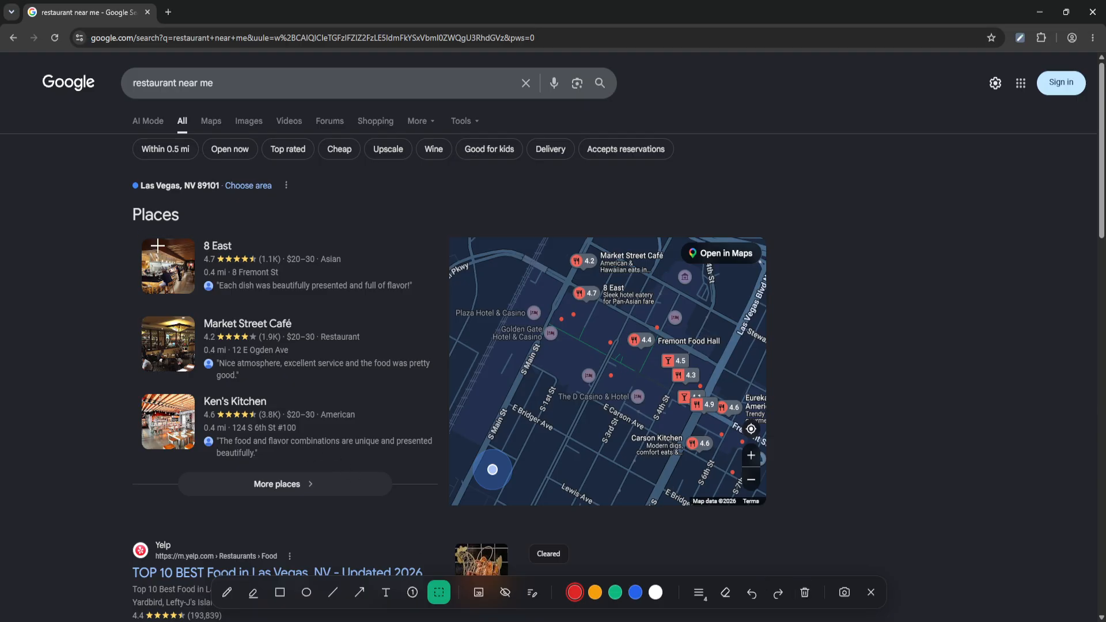
pyautogui.moveTo(130, 234); pyautogui.dragTo(433, 299)
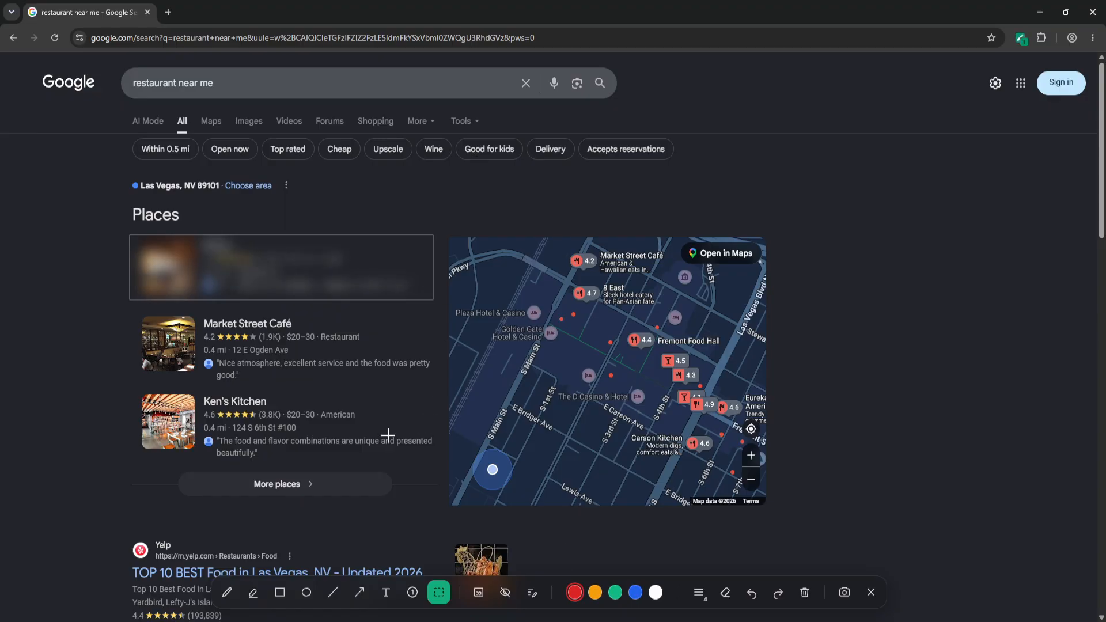
# - Blur the photos of the Market Street Café and Ken's Kitchen listings
pyautogui.click(481, 597)
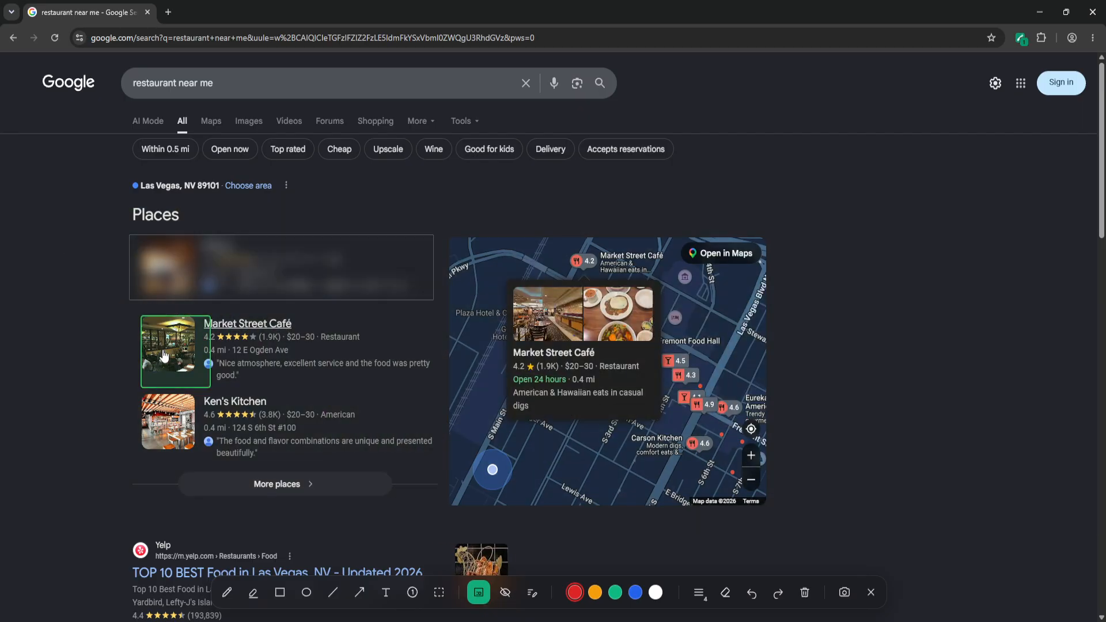
pyautogui.click(164, 356)
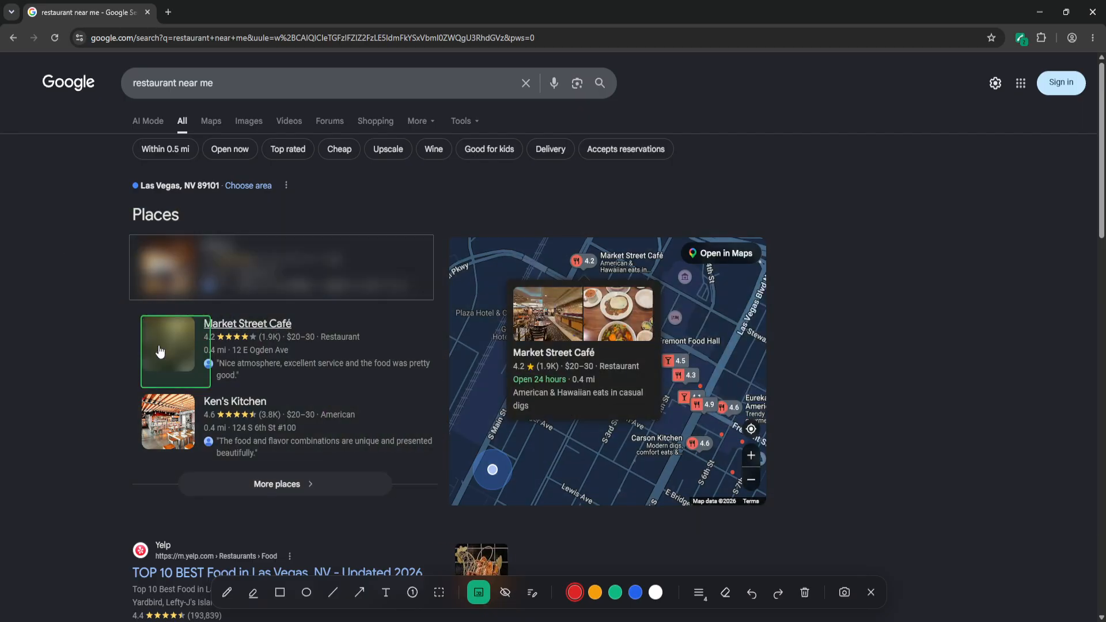
pyautogui.click(157, 415)
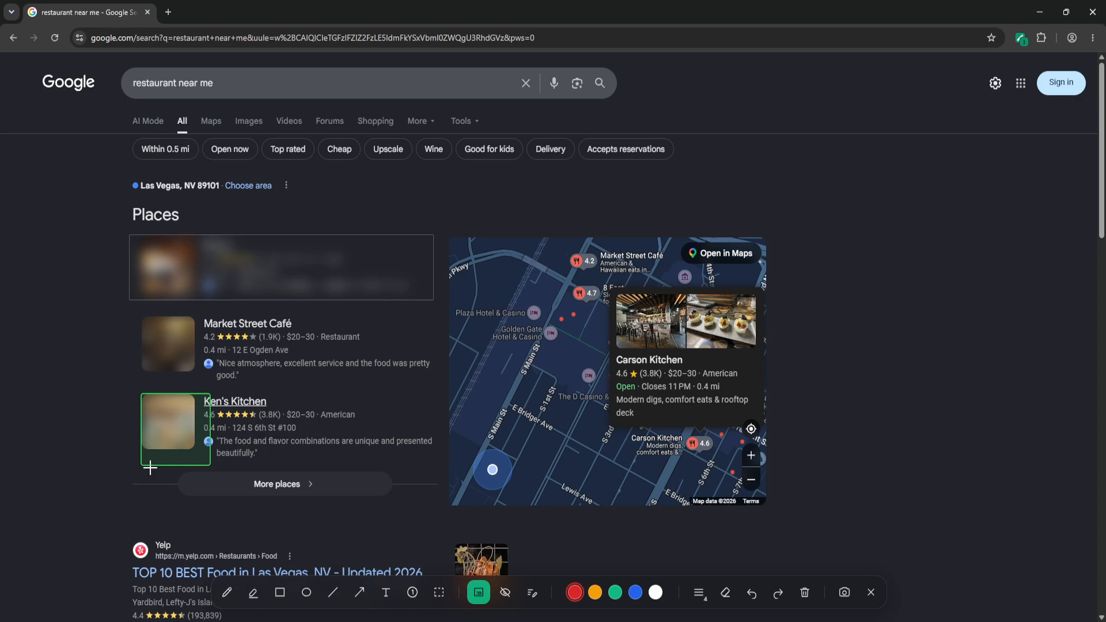
# - Hide the Market Street Café listing's name, rating line, address, review and photo
pyautogui.click(505, 592)
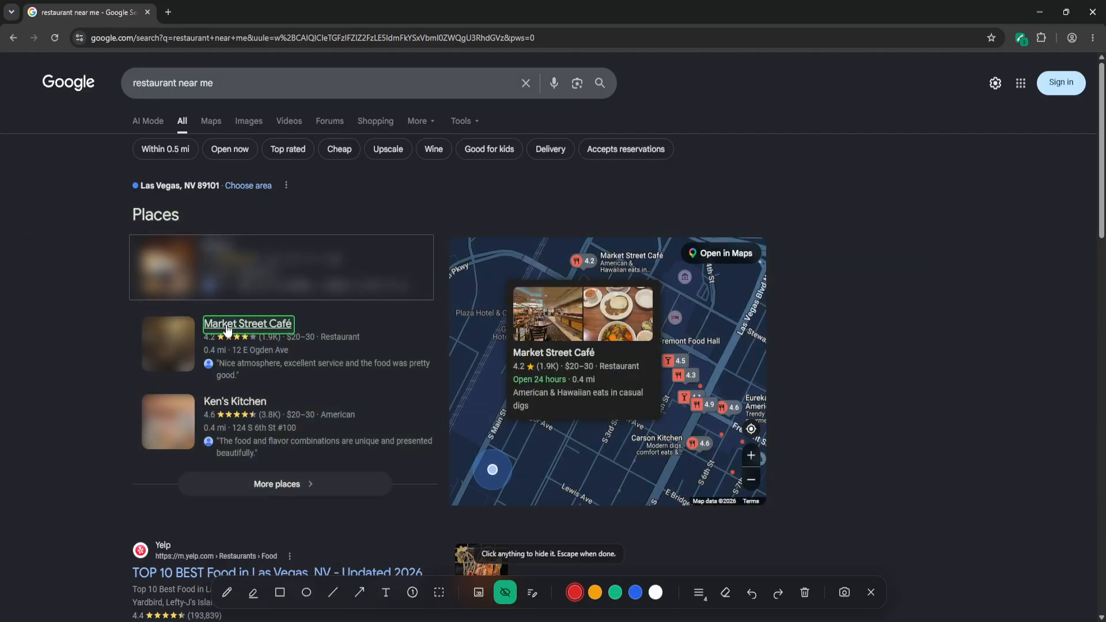
pyautogui.click(226, 327)
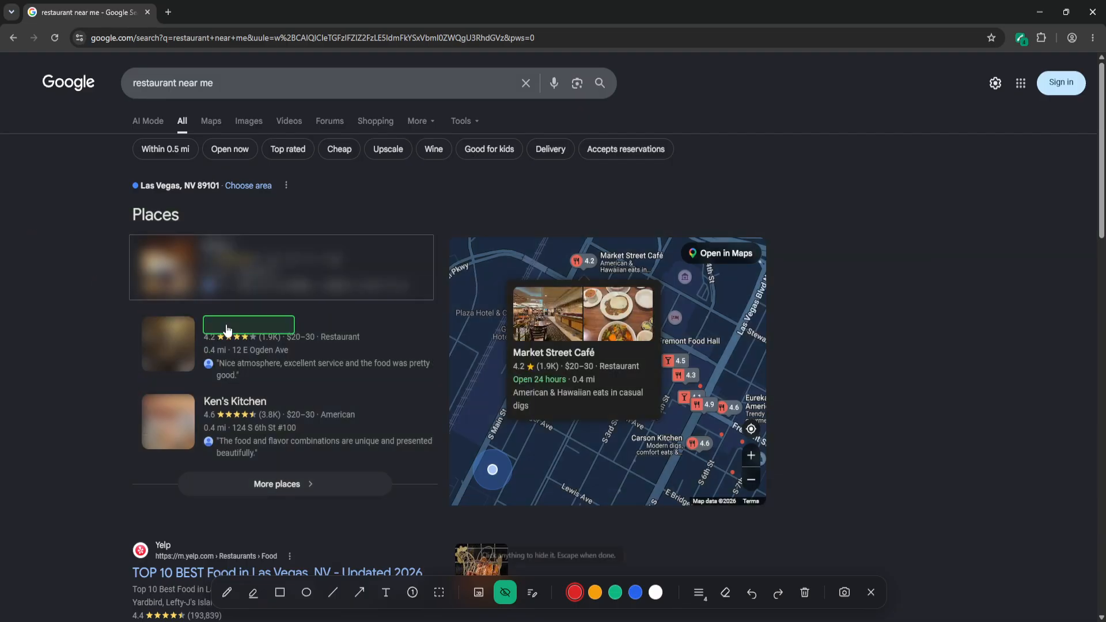
pyautogui.click(406, 341)
pyautogui.click(403, 350)
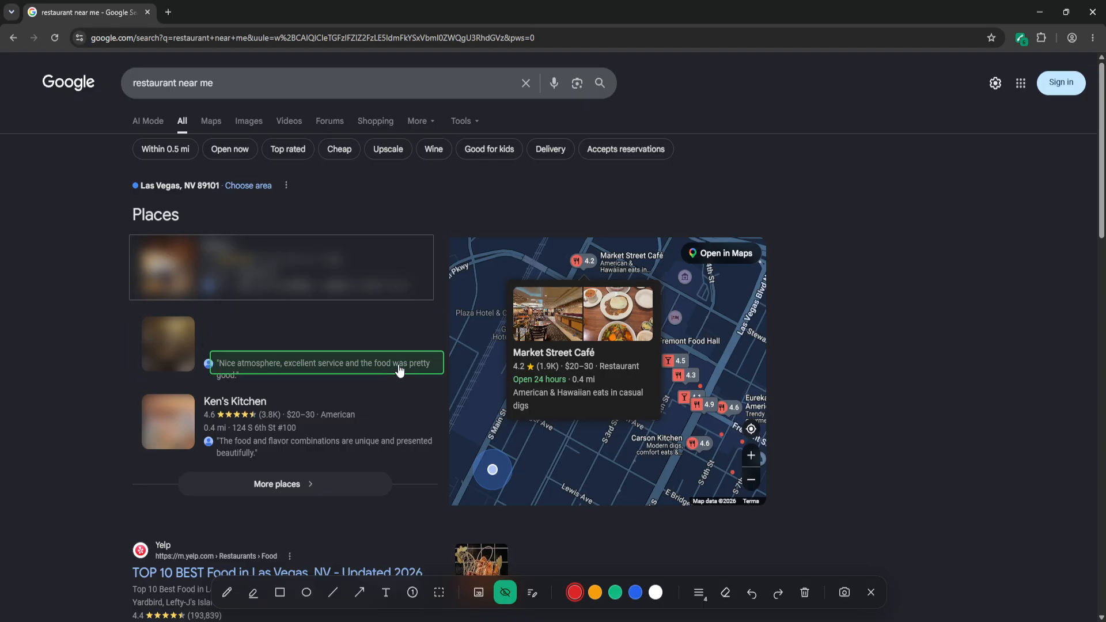
pyautogui.click(248, 369)
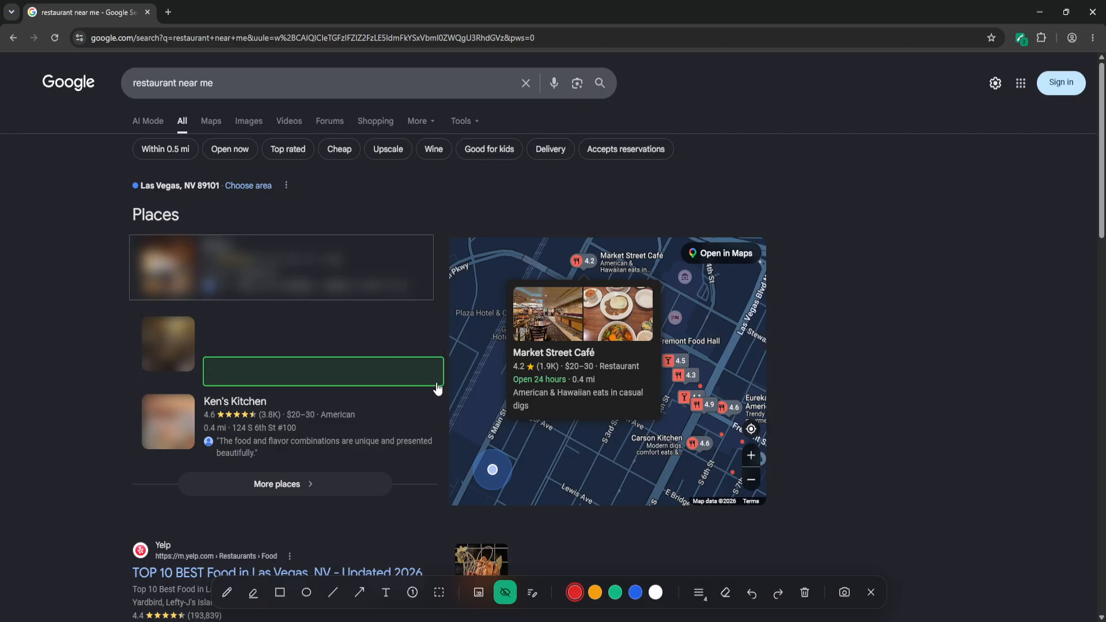
pyautogui.click(180, 357)
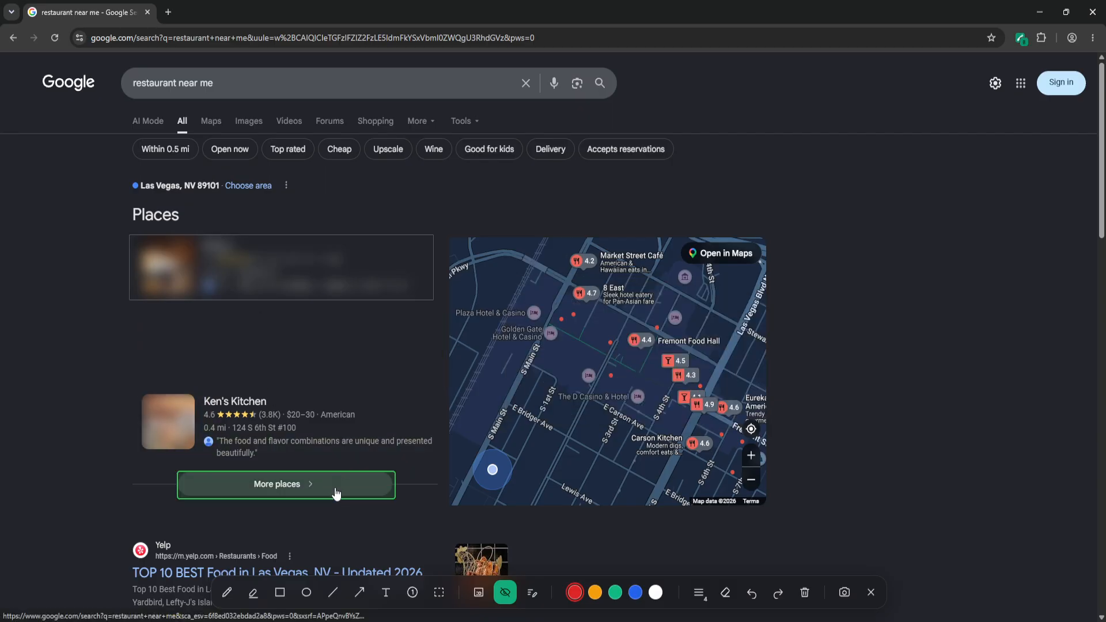
# - Change the listing name Ken's Kitchen to David's Kitchen with the text-edit tool
pyautogui.click(532, 592)
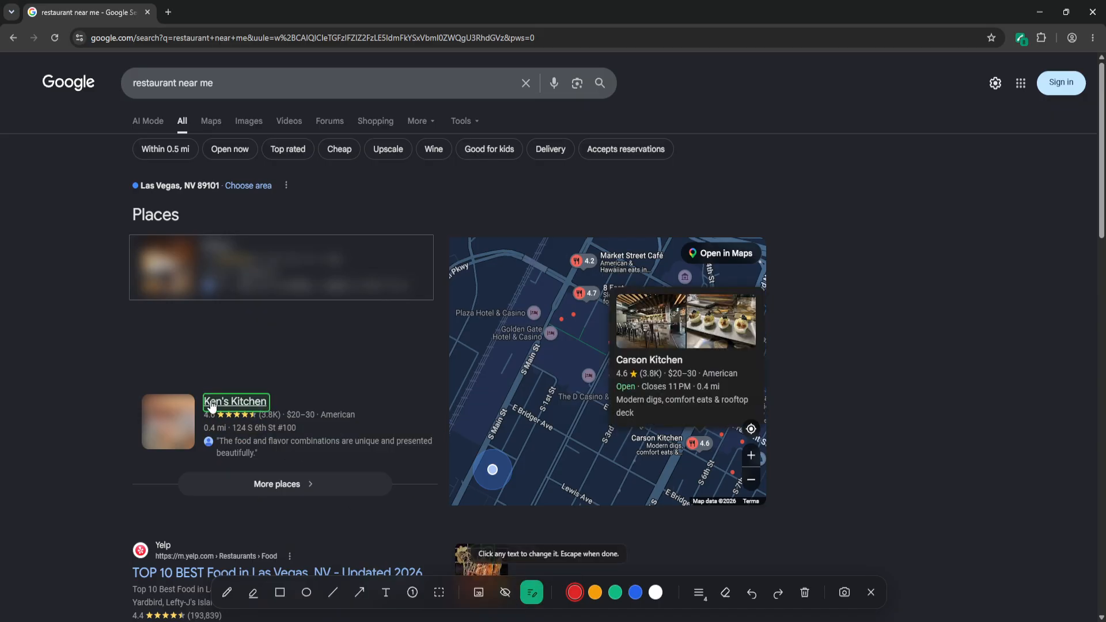
pyautogui.click(219, 403)
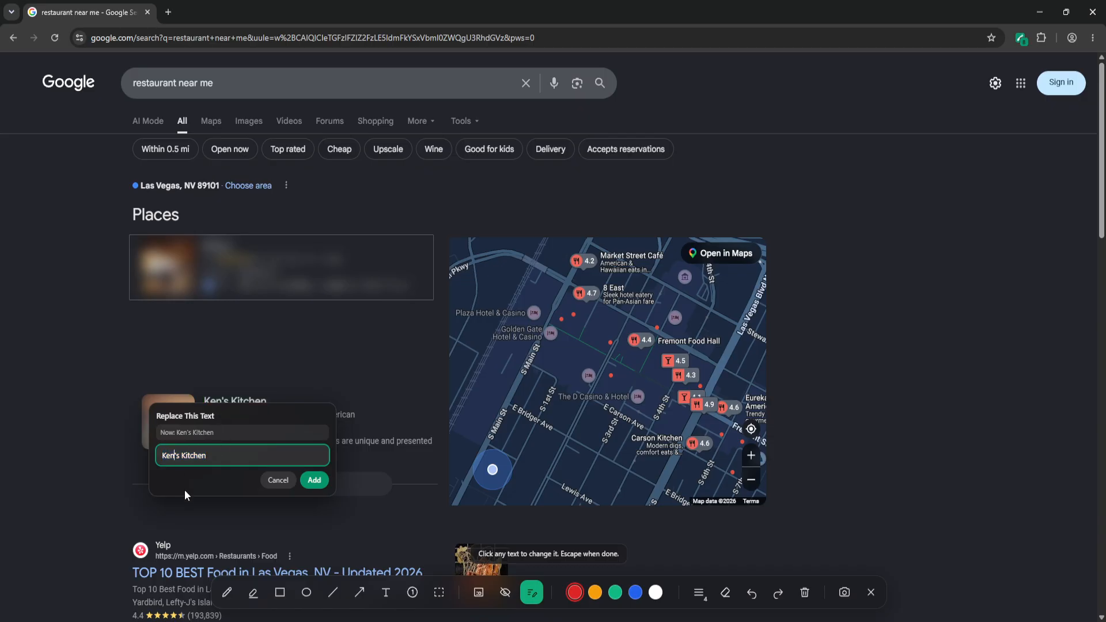
pyautogui.press('BackSpace')
pyautogui.press('BackSpace')
pyautogui.press('BackSpace')
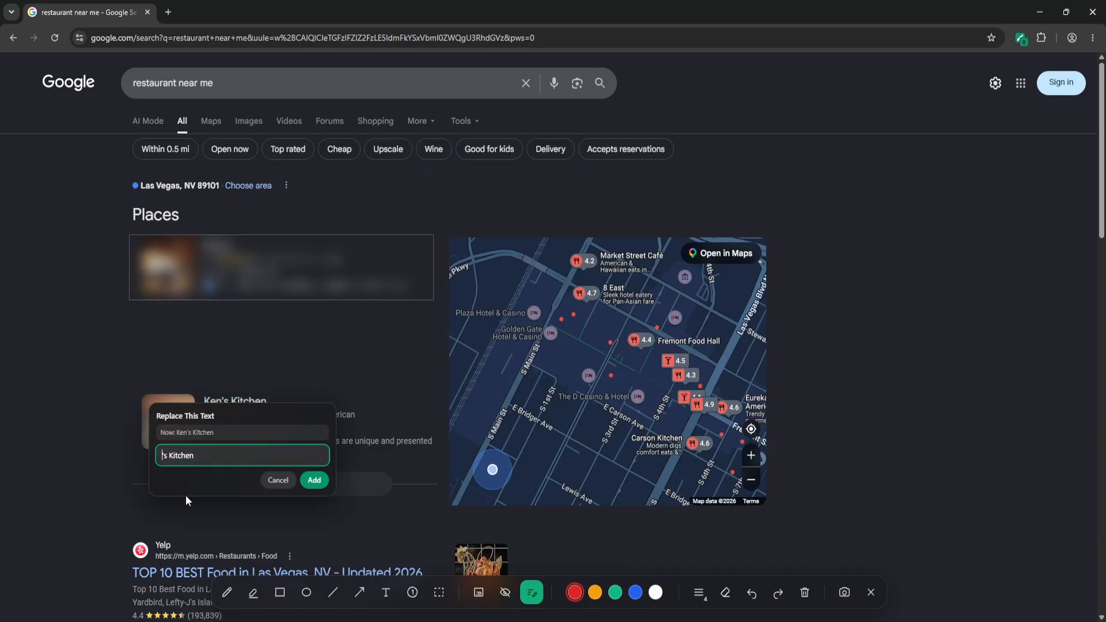
pyautogui.write('David')
pyautogui.click(315, 481)
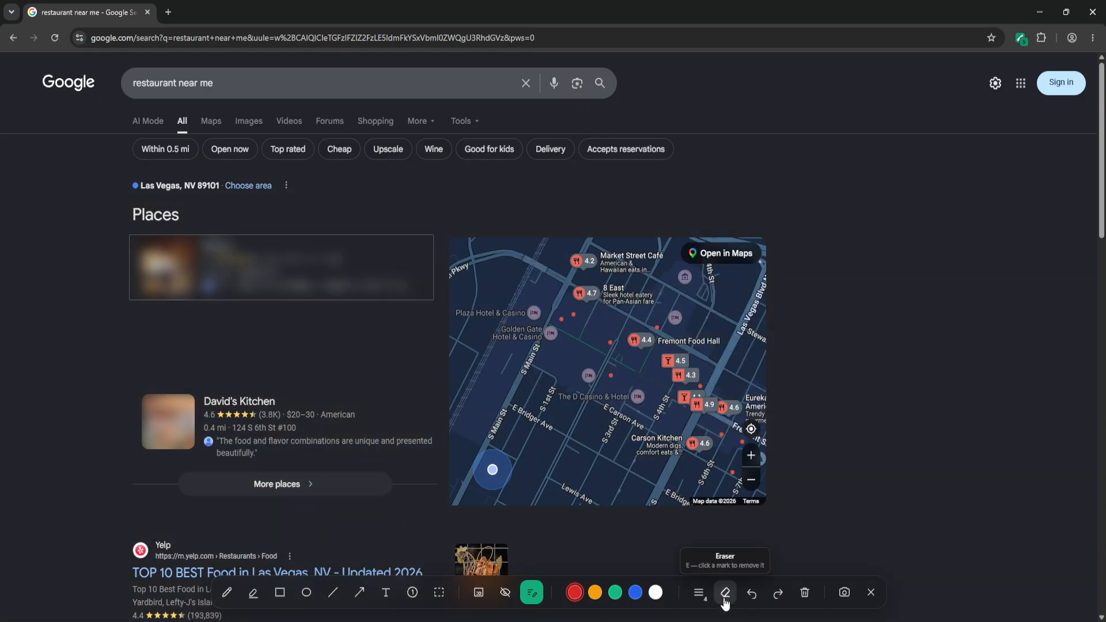
# - Erase the blur from the 8 East listing with the eraser
pyautogui.rightClick(655, 594)
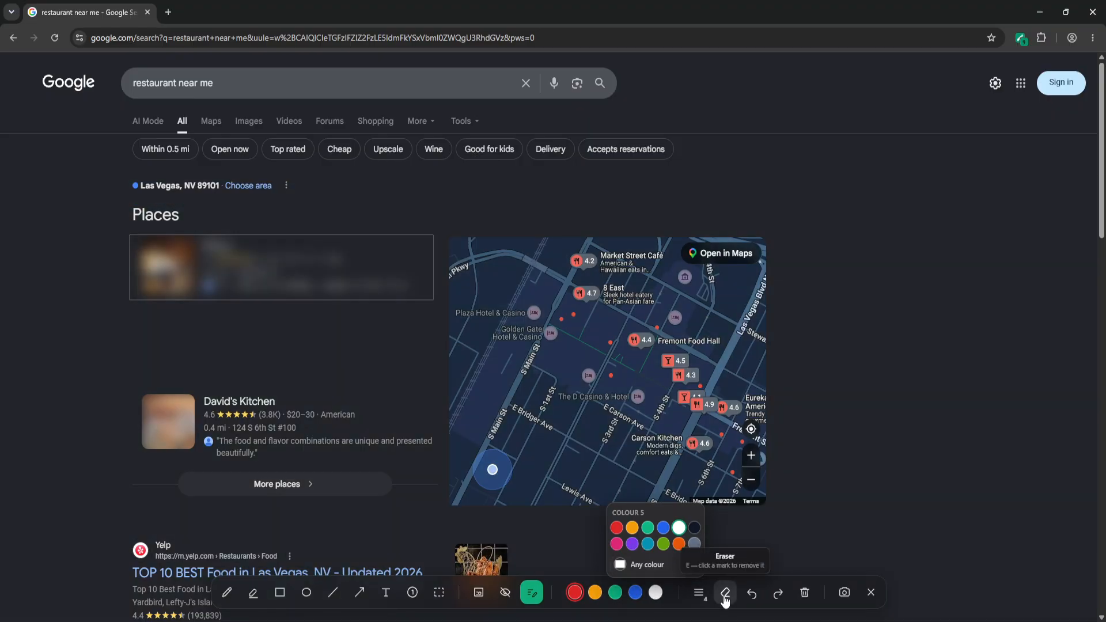
pyautogui.click(725, 592)
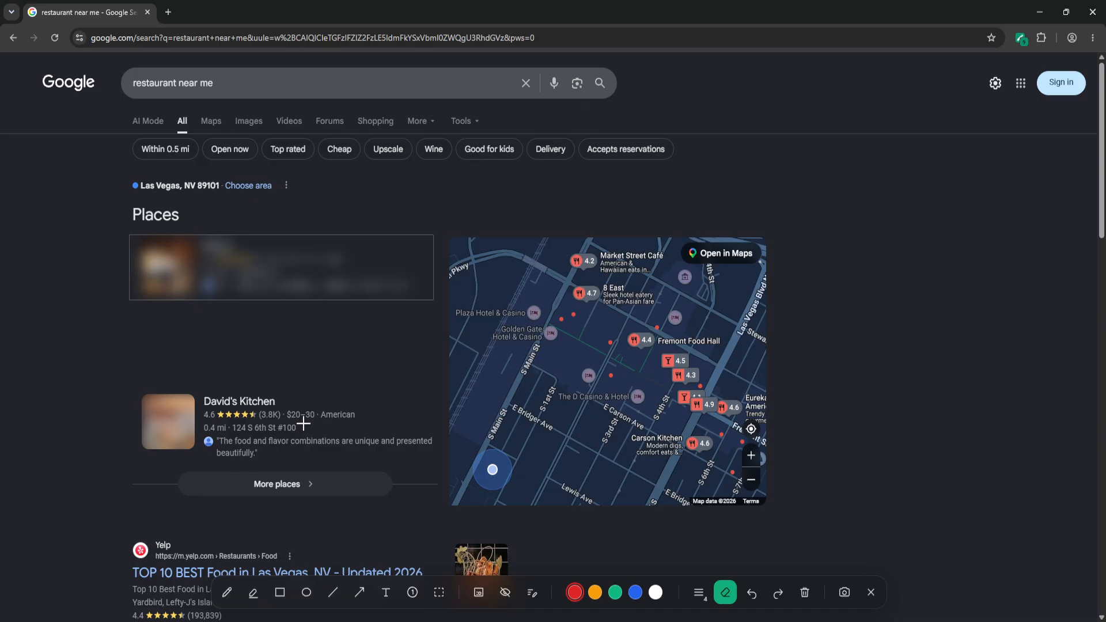
pyautogui.click(328, 280)
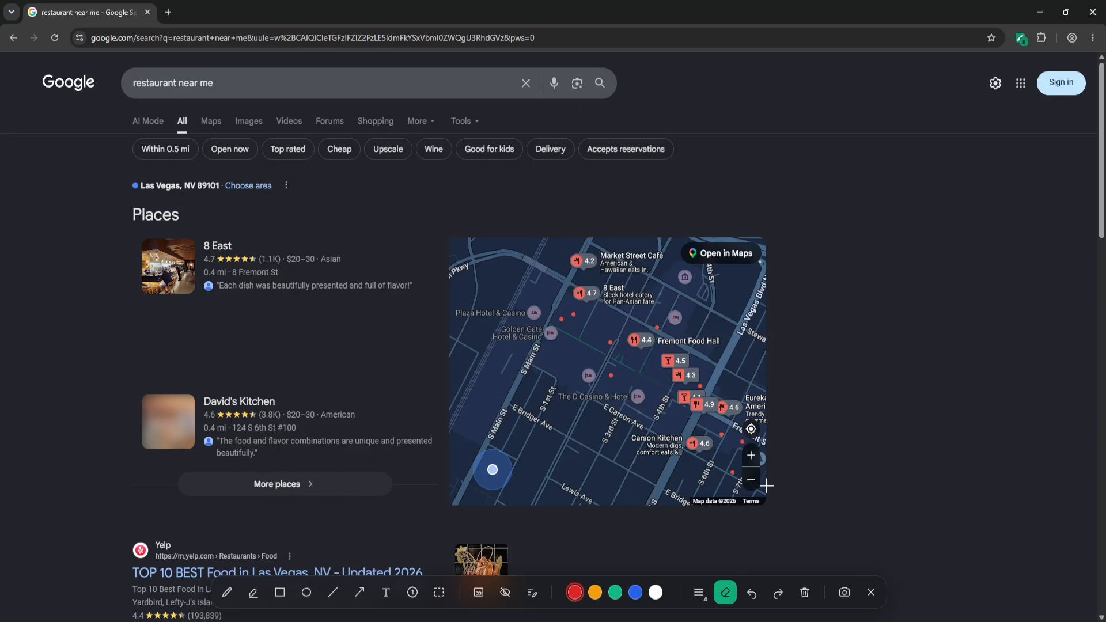
# - Undo the last four annotations, then redo three of them
pyautogui.click(754, 599)
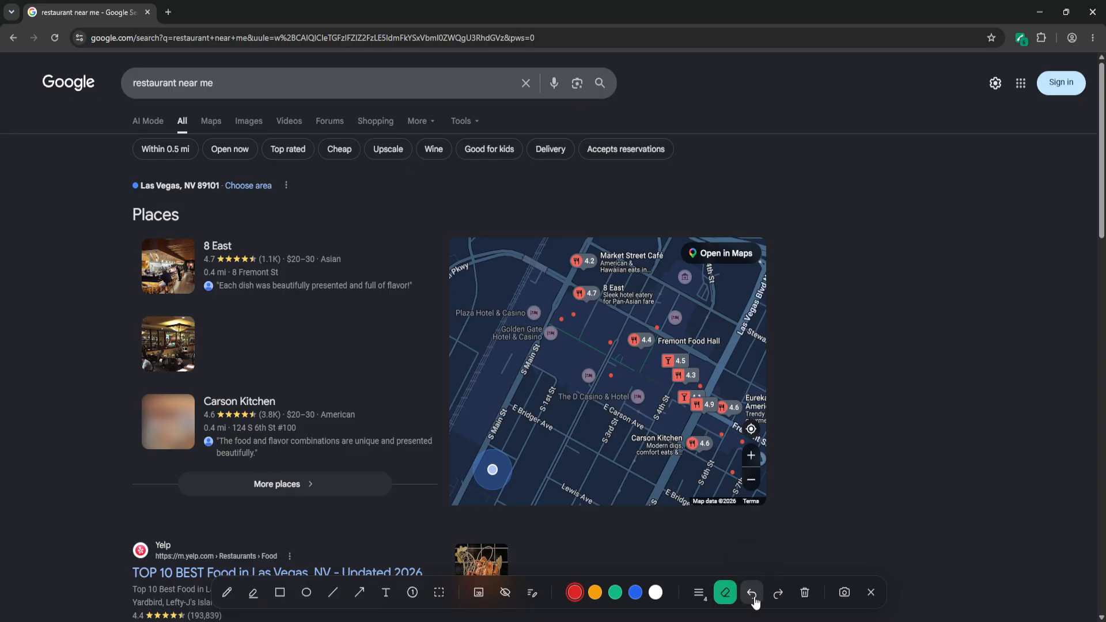
pyautogui.click(754, 599)
pyautogui.click(754, 599)
pyautogui.click(754, 599)
pyautogui.click(754, 599)
pyautogui.click(775, 597)
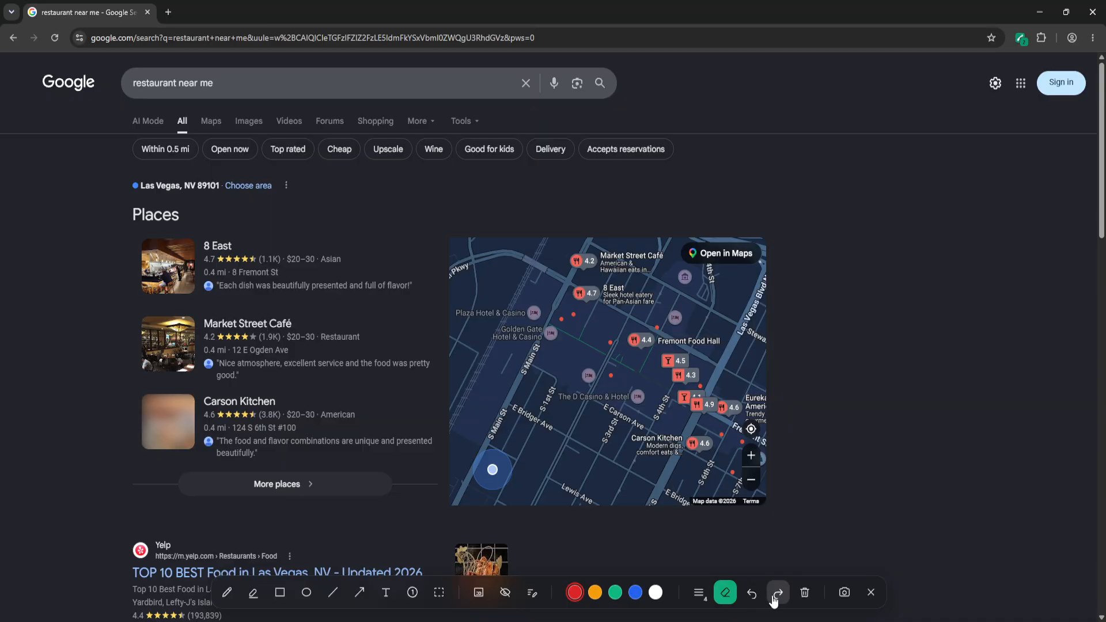
pyautogui.click(774, 599)
pyautogui.click(774, 599)
pyautogui.click(774, 598)
pyautogui.click(774, 599)
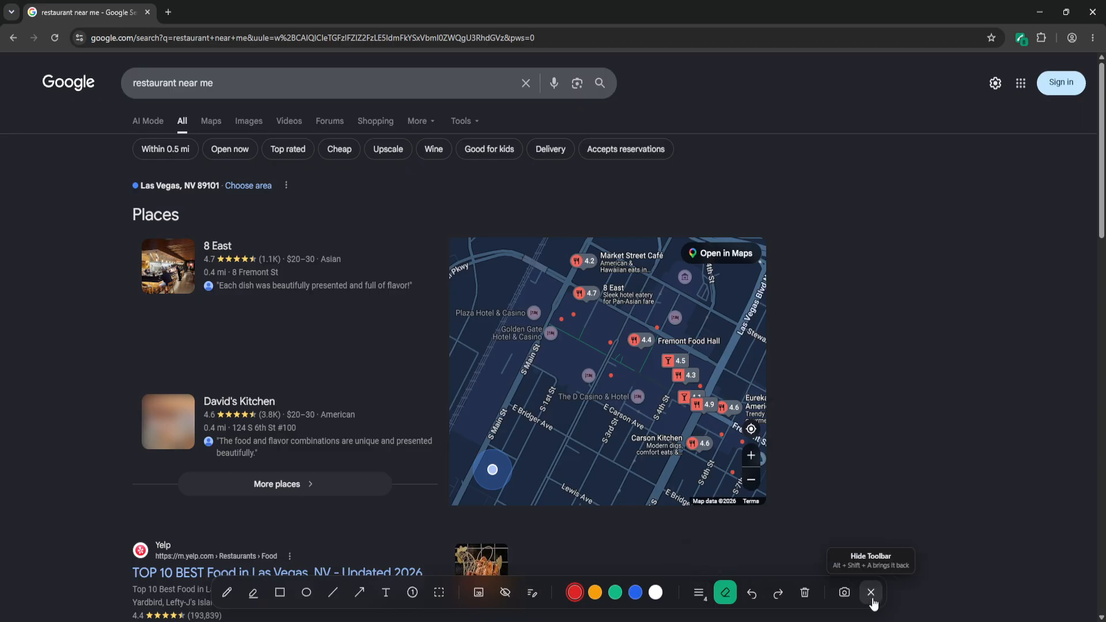
# - Turn on Auto Blur Private Information in the Screen Annotation extension popup
pyautogui.click(1018, 39)
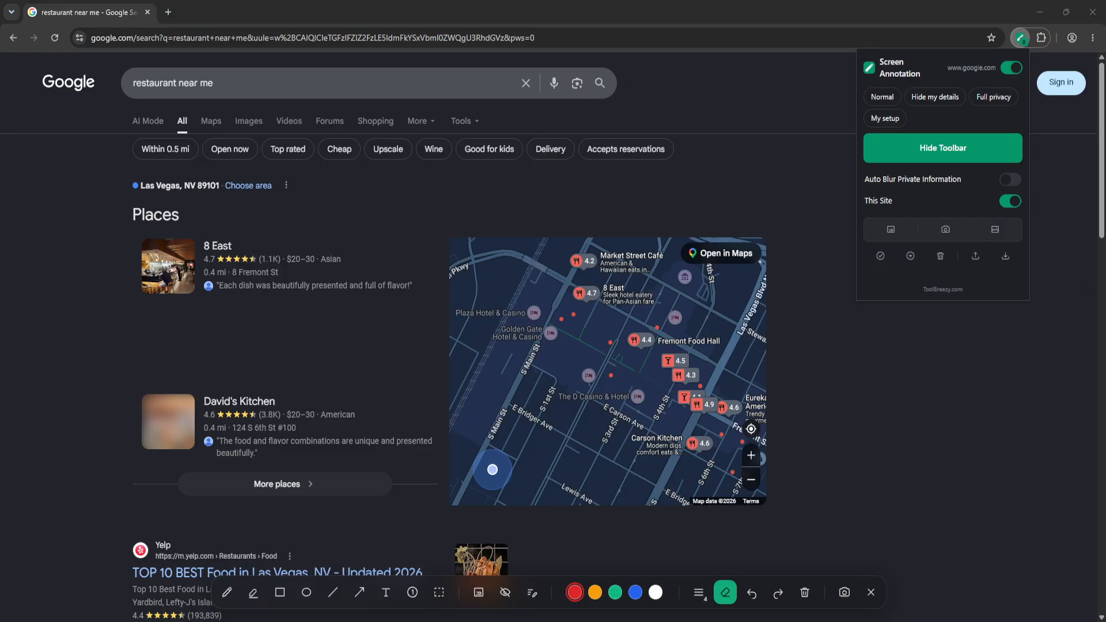
pyautogui.click(1011, 181)
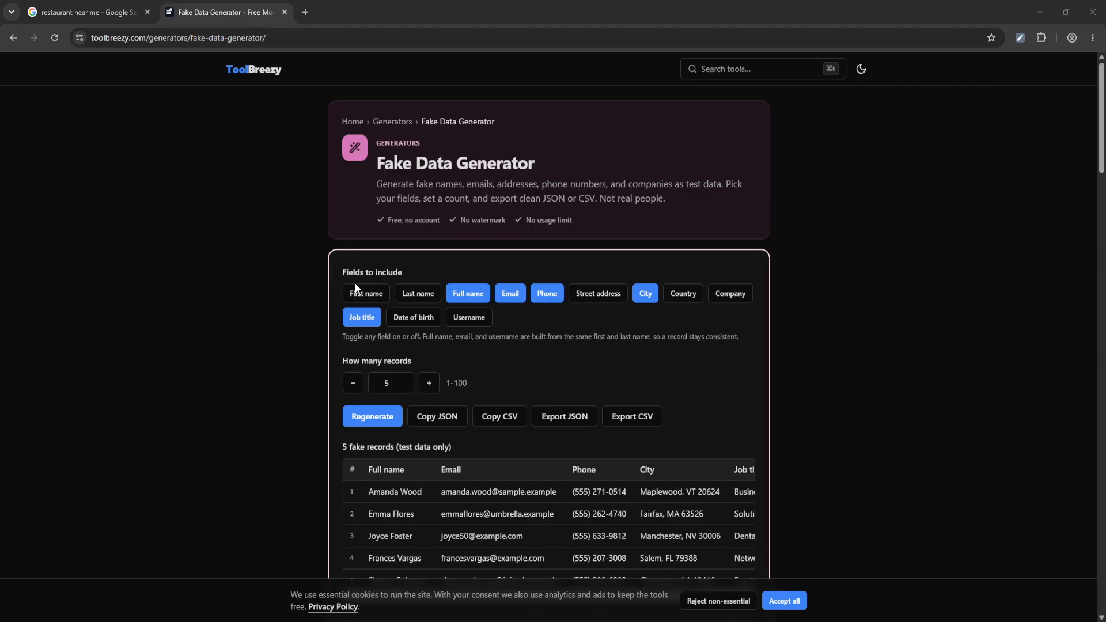
# - Enable the First name, Last name, Street address, Country, Company, Date of birth and Username fields in the fake data generator
pyautogui.click(365, 294)
pyautogui.click(417, 293)
pyautogui.click(603, 299)
pyautogui.click(680, 295)
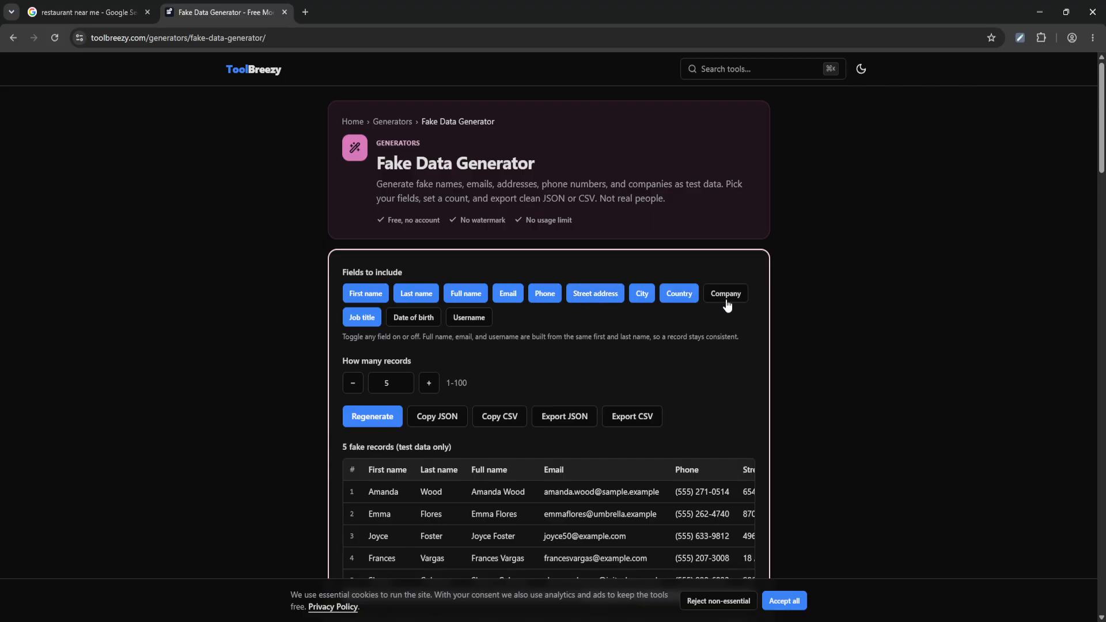
pyautogui.click(410, 318)
pyautogui.click(467, 318)
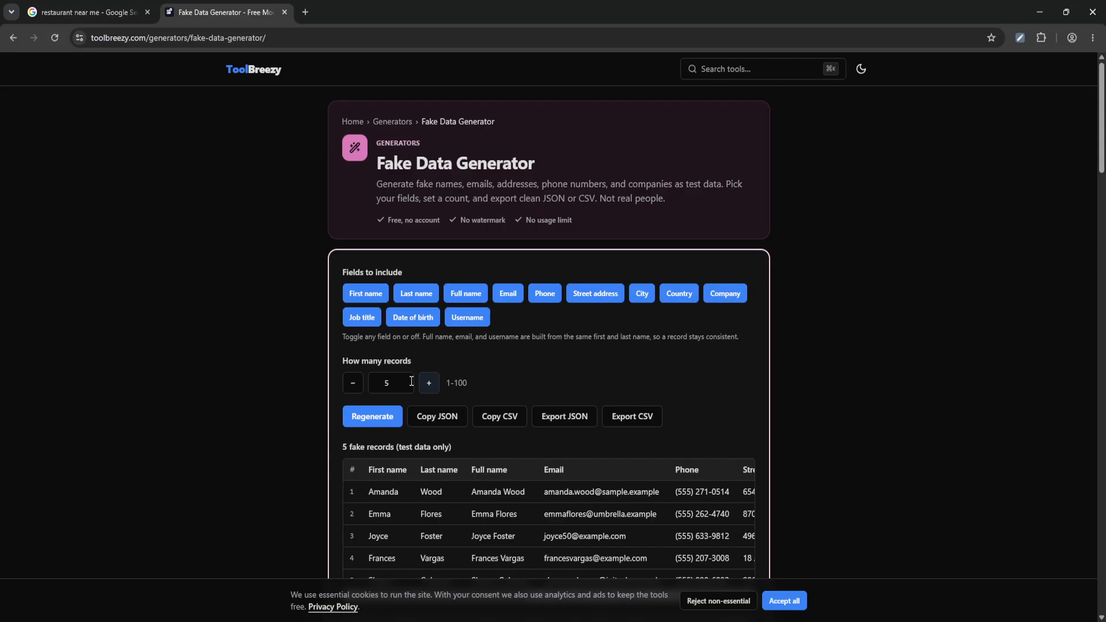
# - Accept the cookie notice and scroll across the fake records table's columns and back
pyautogui.scroll(-2, 682, 394)
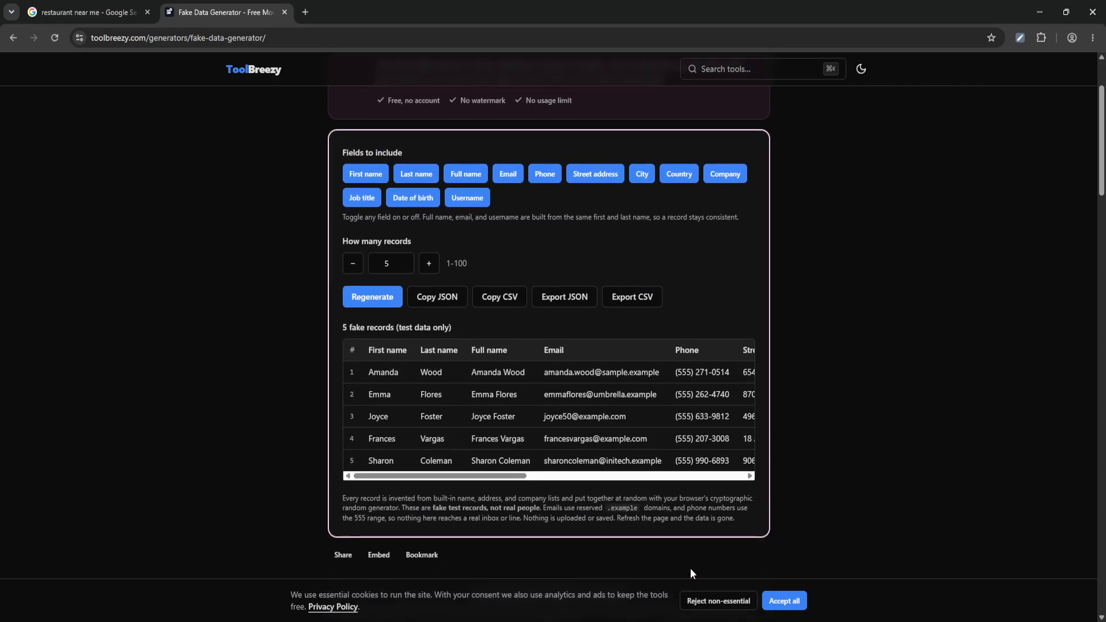
pyautogui.click(784, 601)
pyautogui.moveTo(460, 482); pyautogui.dragTo(553, 476)
pyautogui.moveTo(605, 476); pyautogui.dragTo(718, 481)
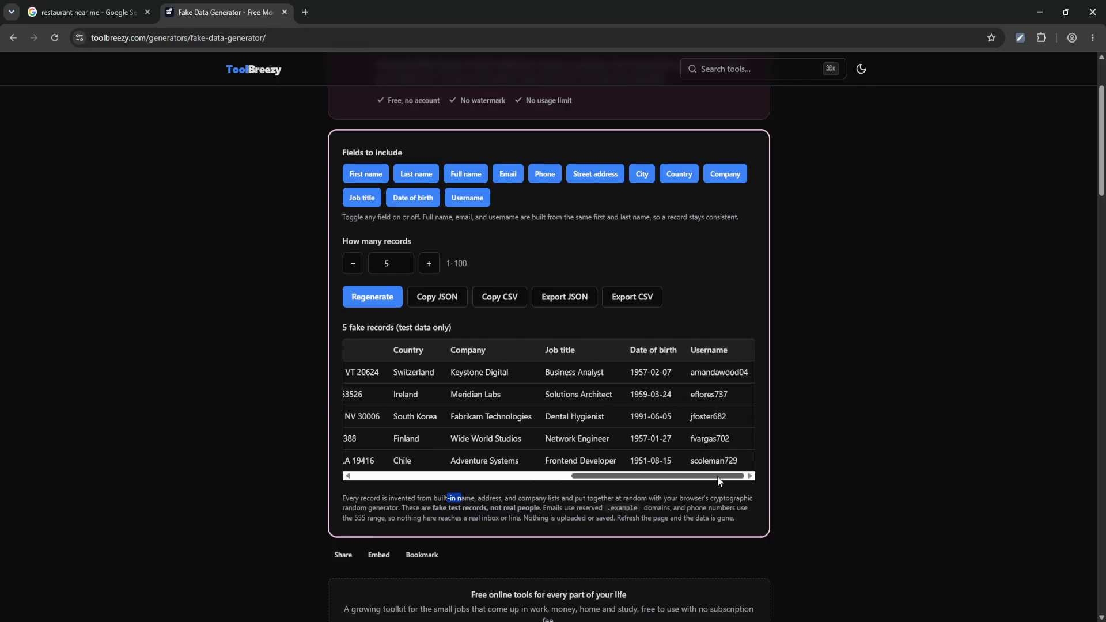
pyautogui.moveTo(681, 480); pyautogui.dragTo(416, 482)
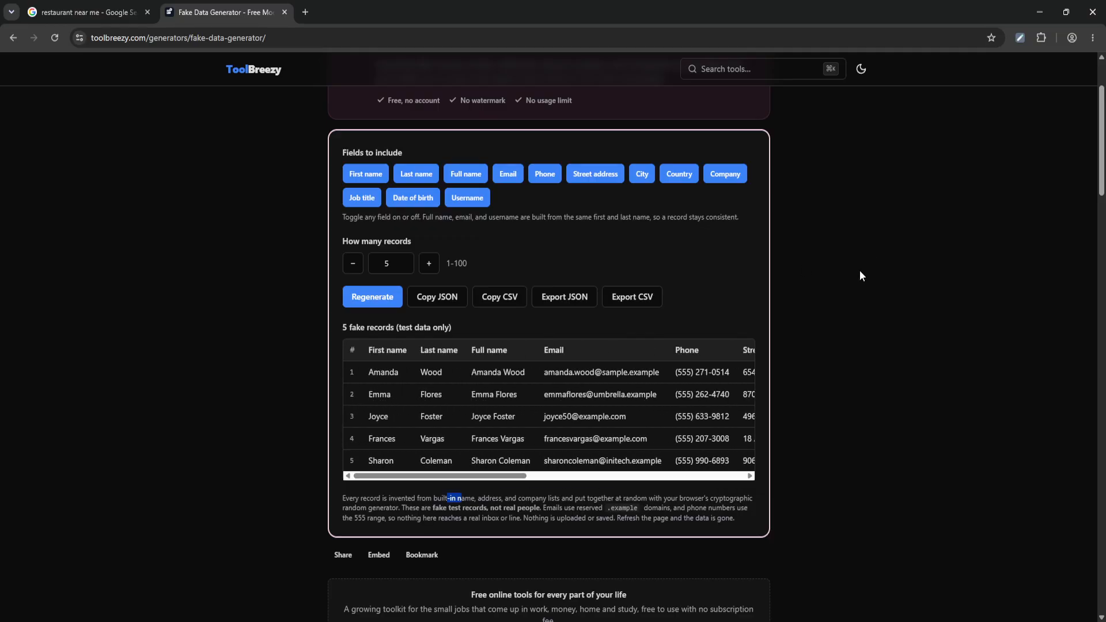
# - Switch the Screen Annotation extension on for this site and reload the page
pyautogui.click(1018, 40)
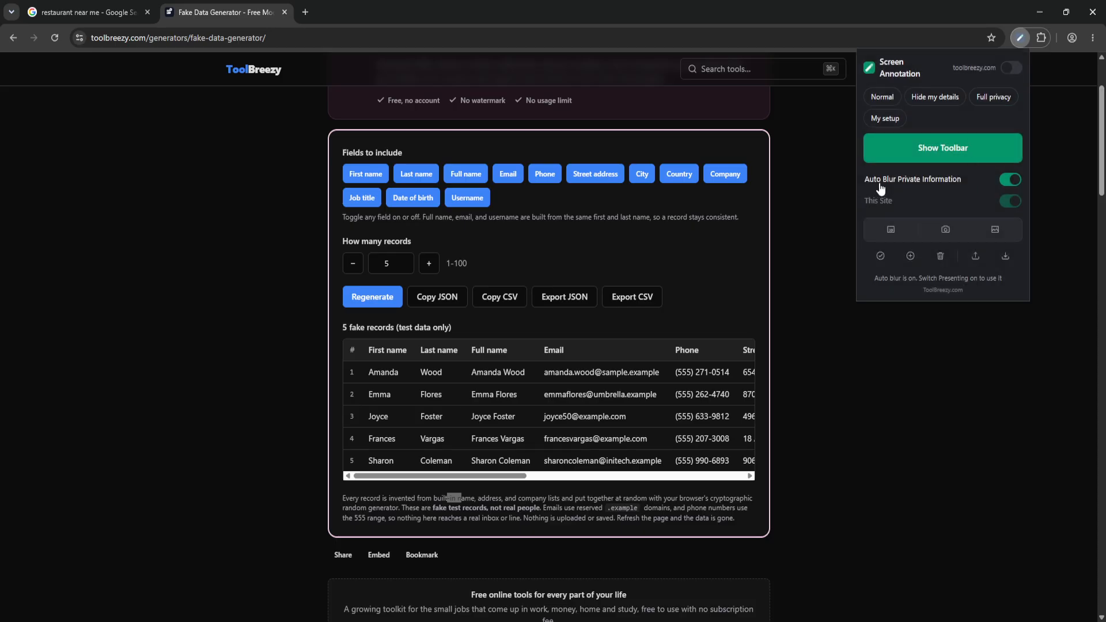
pyautogui.click(1012, 71)
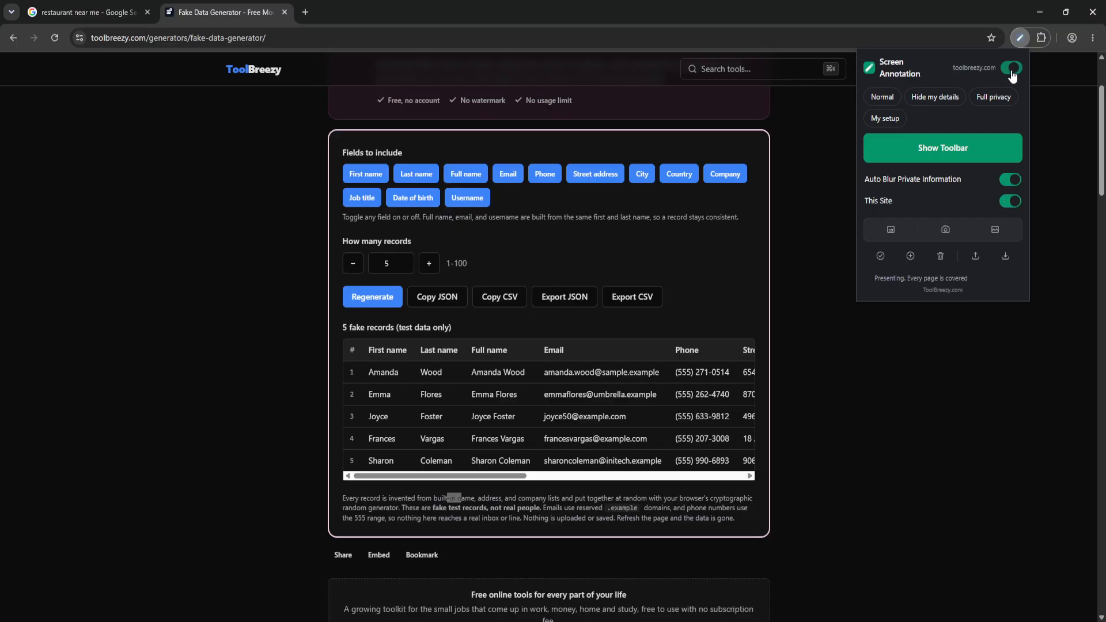
pyautogui.click(53, 38)
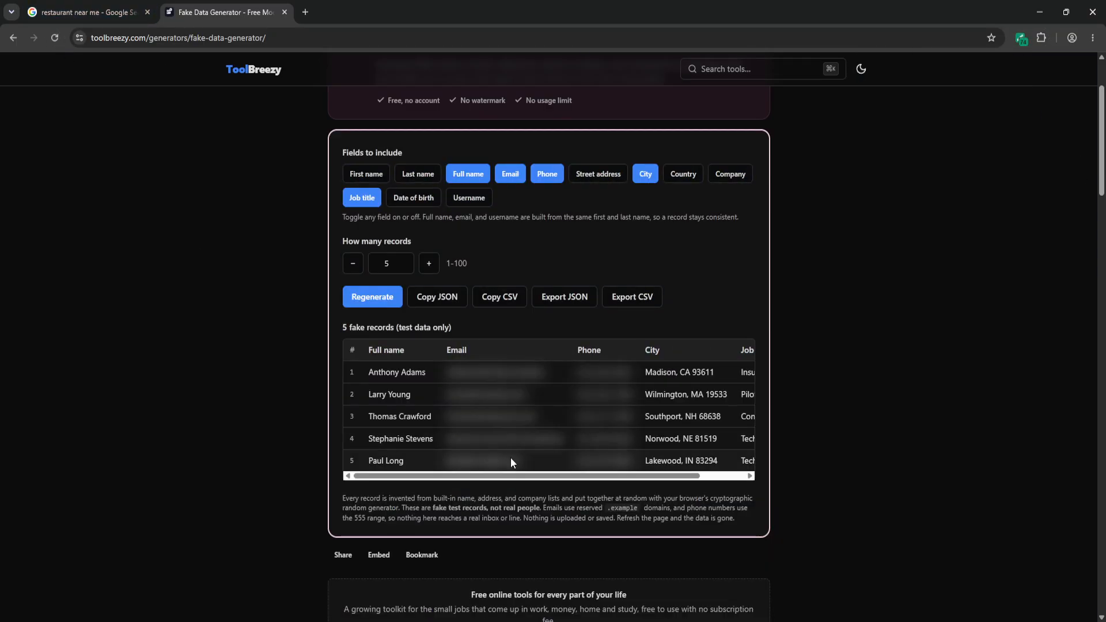
# - Re-enable the First name, Last name, Date of birth, Username, Street address, Country and Company fields and scroll through the records table
pyautogui.click(365, 174)
pyautogui.click(417, 174)
pyautogui.click(413, 198)
pyautogui.click(468, 198)
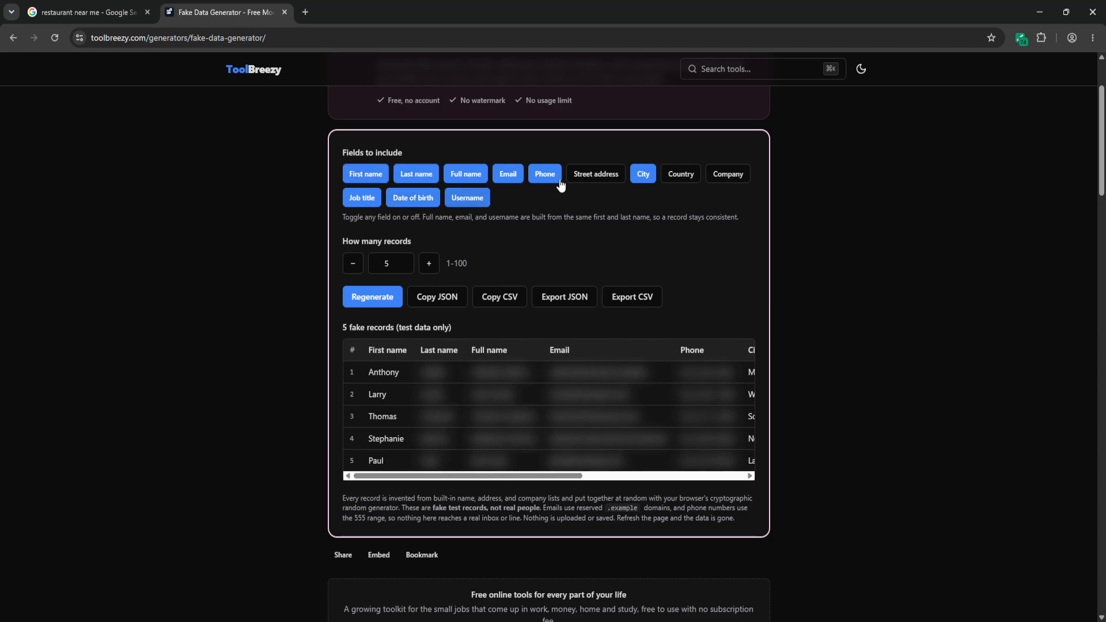
pyautogui.click(596, 174)
pyautogui.click(675, 175)
pyautogui.click(725, 174)
pyautogui.moveTo(474, 476); pyautogui.dragTo(695, 481)
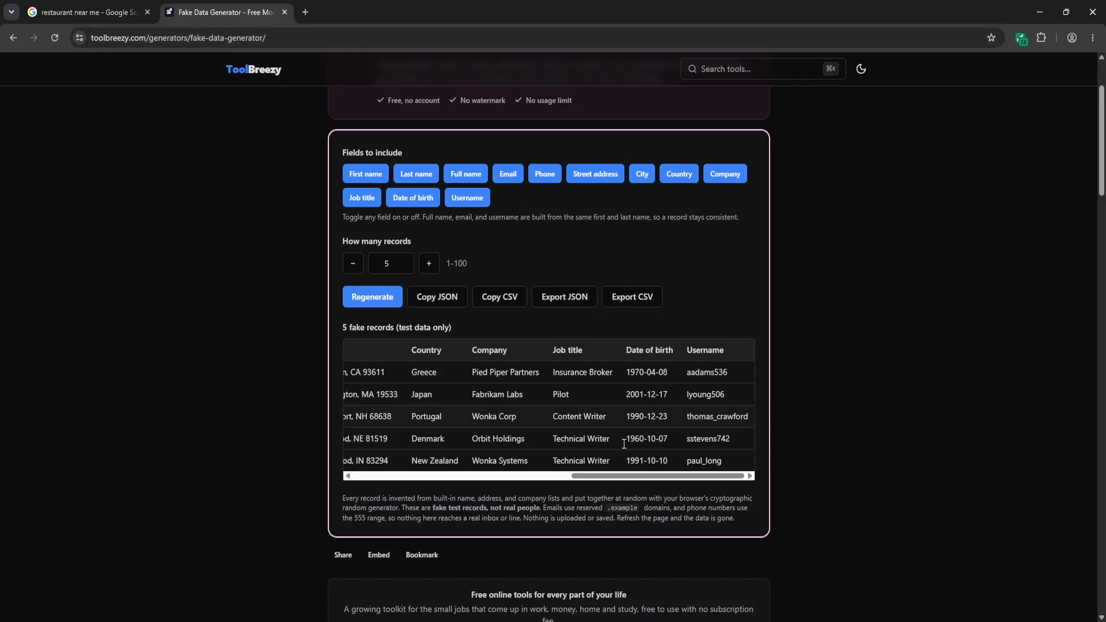
pyautogui.moveTo(612, 477); pyautogui.dragTo(443, 475)
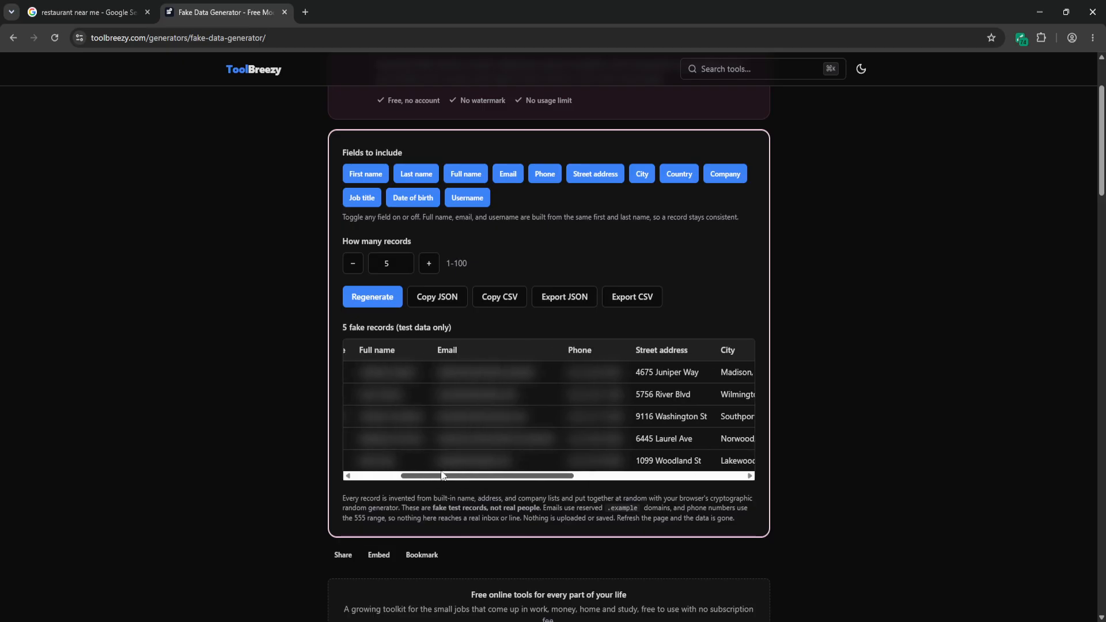
# - Switch the extension off for this site and back on again
pyautogui.click(1021, 38)
pyautogui.click(1011, 68)
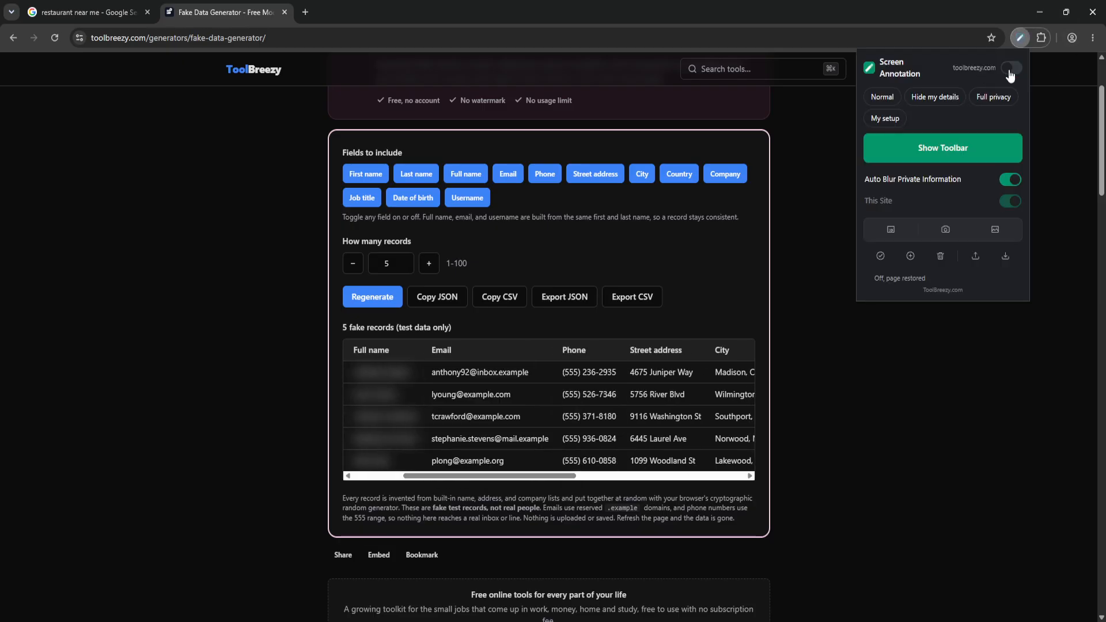
pyautogui.click(1011, 69)
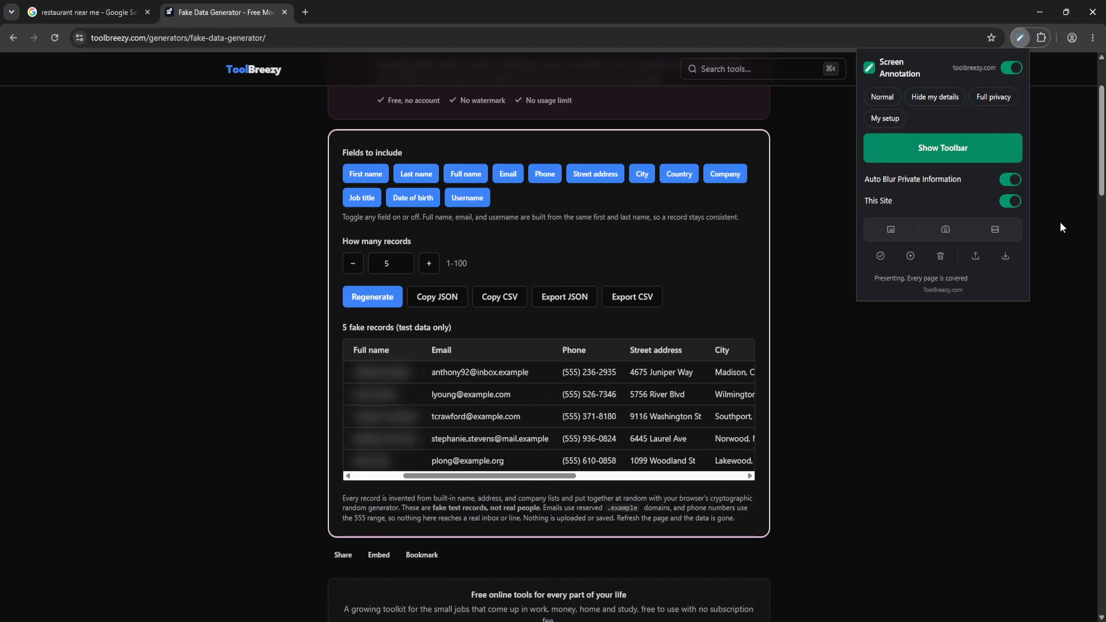